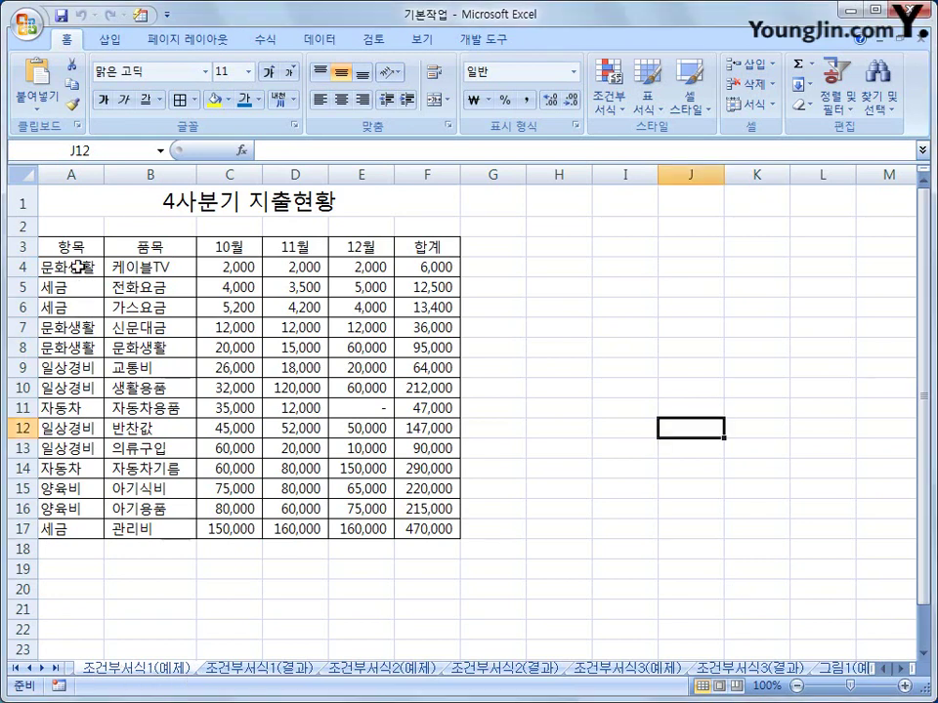
Step: Start a new conditional formatting rule for the expense data in A4:F17 that uses a formula to determine the cells to format
drag(78, 266, 422, 527)
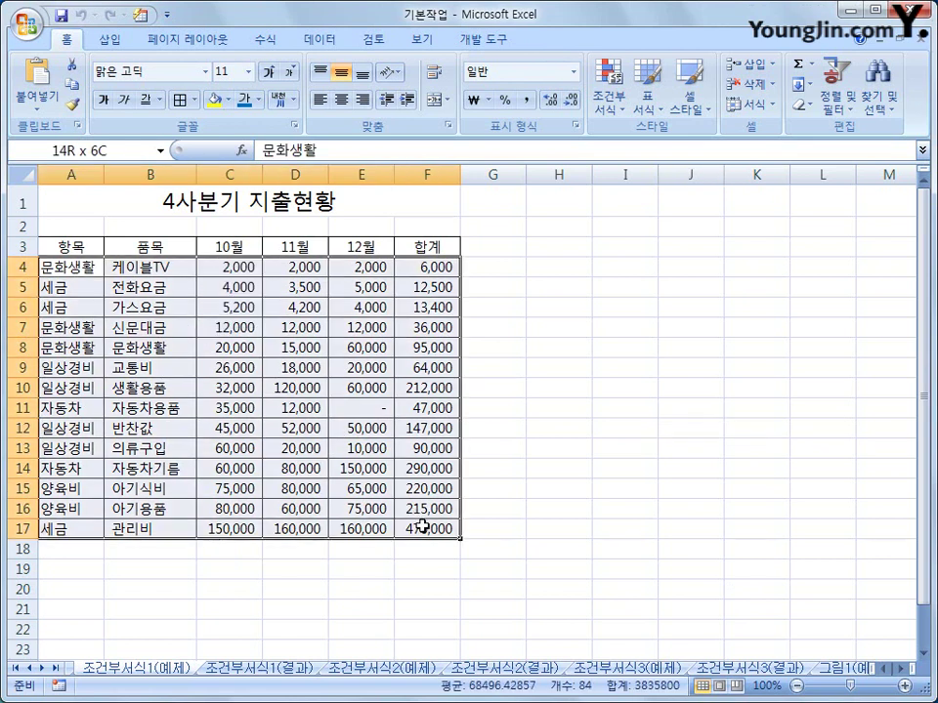
drag(422, 527, 422, 528)
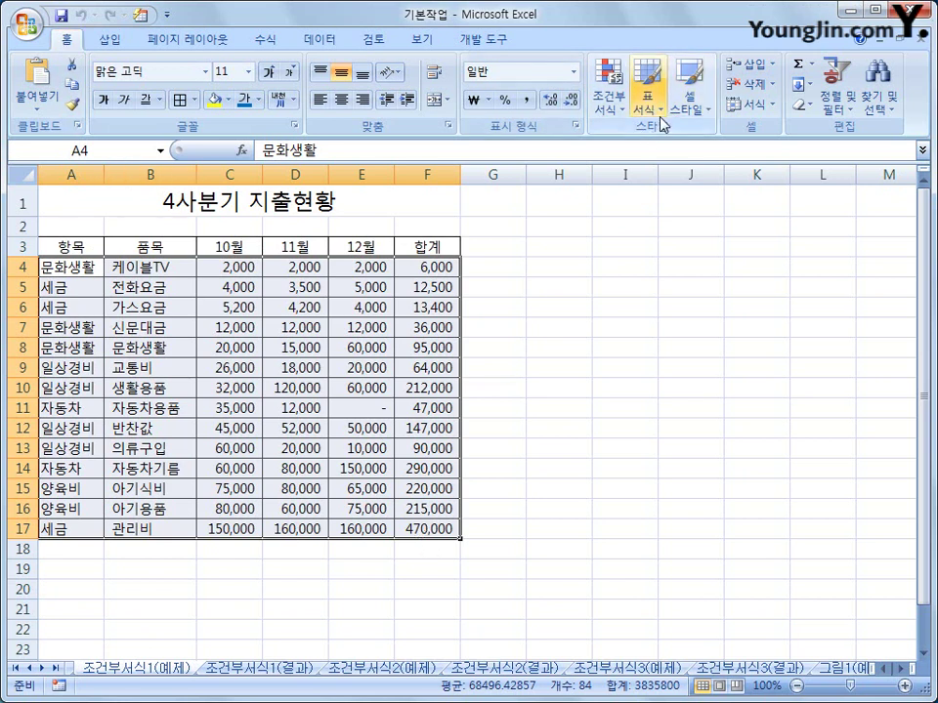
click(614, 102)
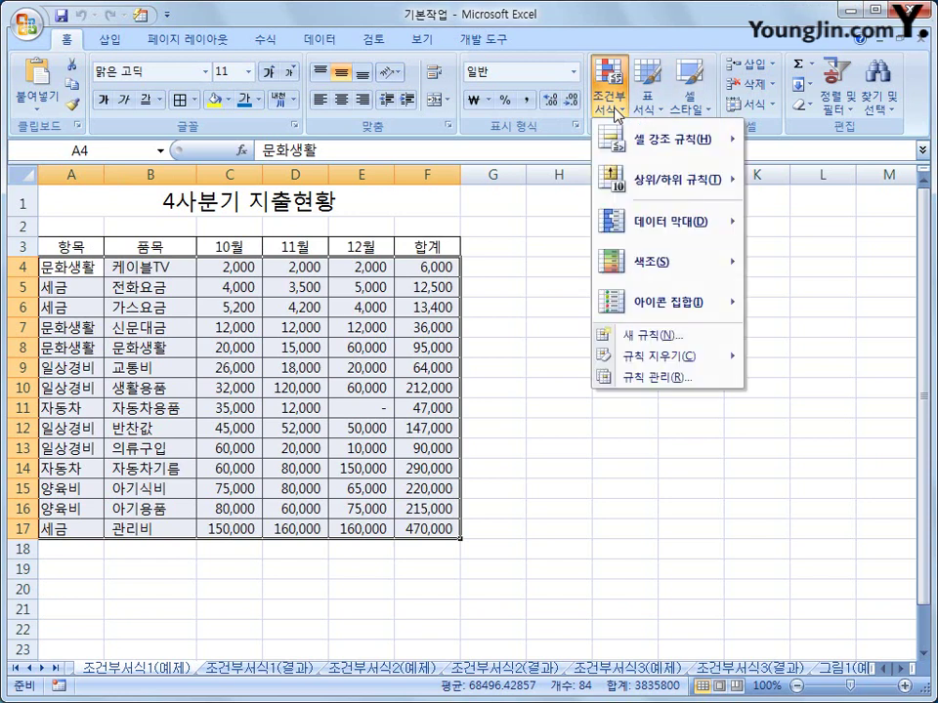
click(650, 335)
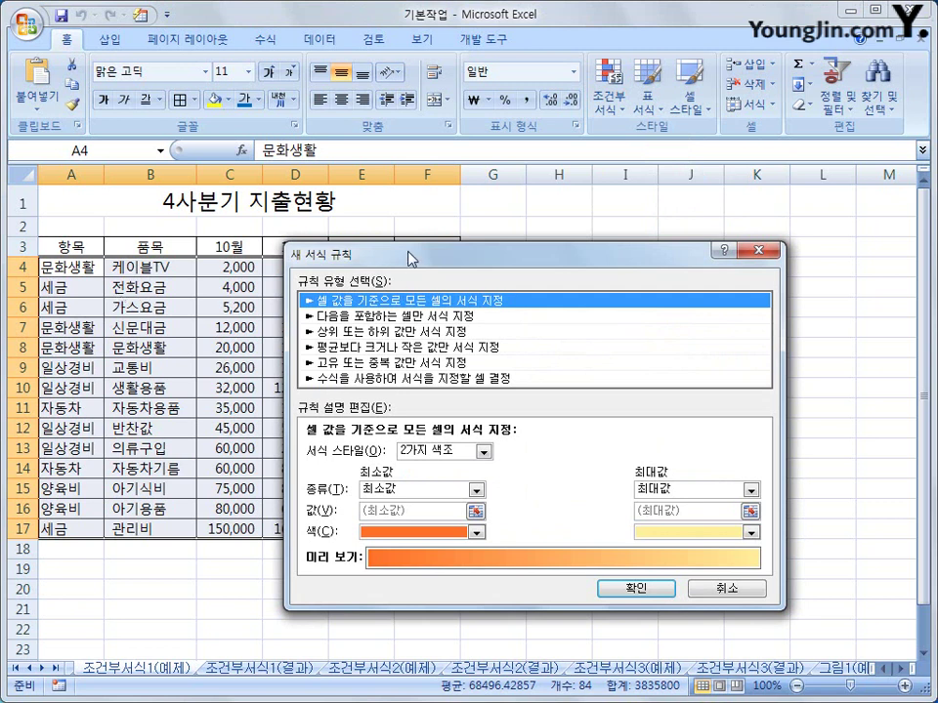
drag(410, 258, 521, 159)
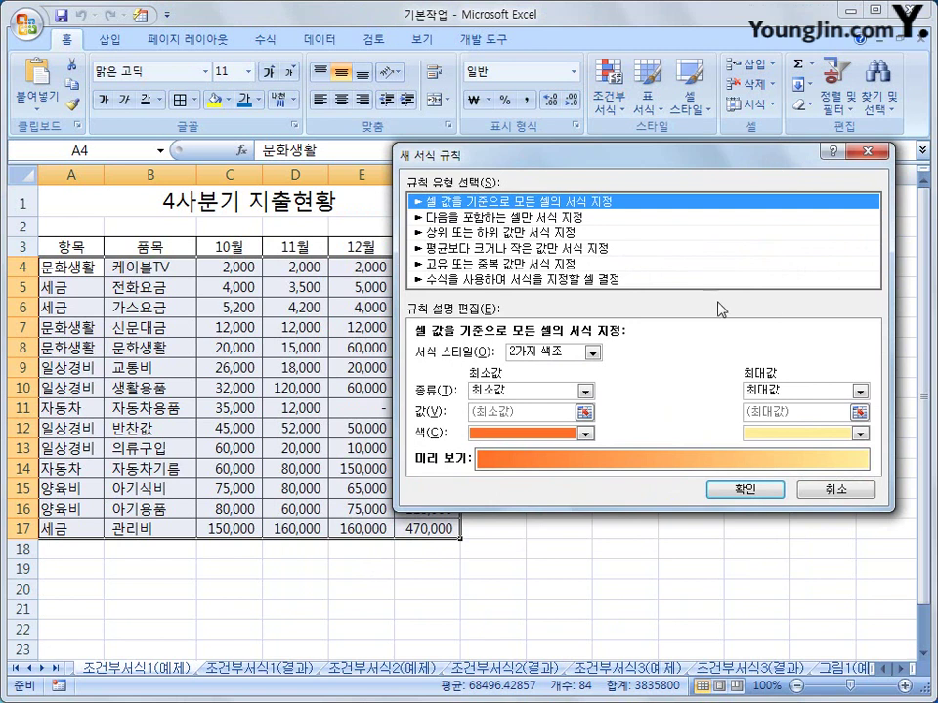
click(575, 280)
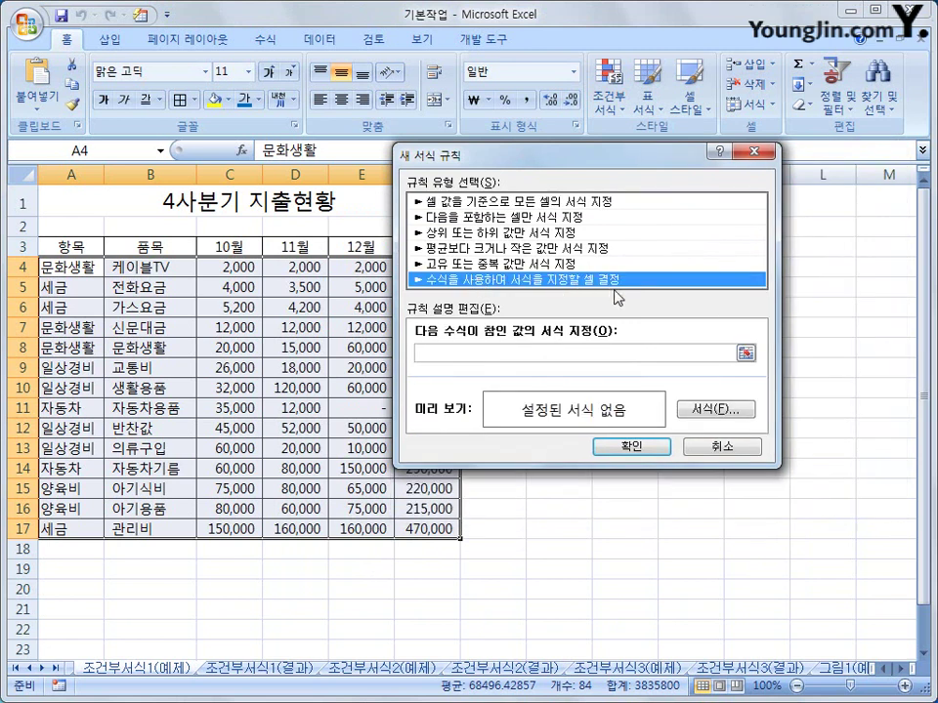
Step: Enter =$A4="문화생활" as the rule's formula, with only the column reference fixed
click(536, 354)
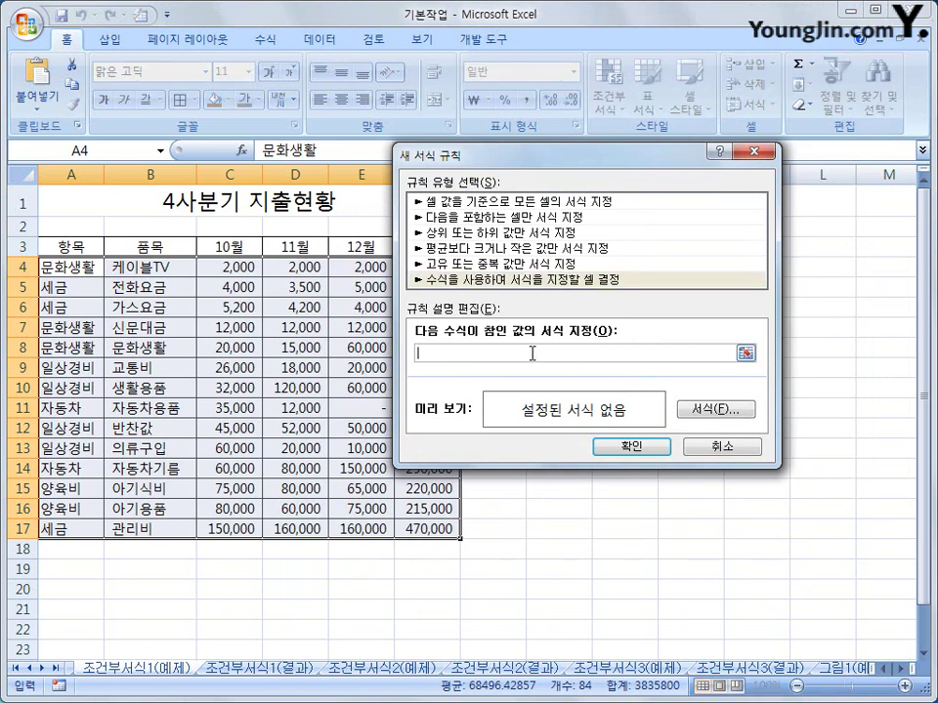
text(=)
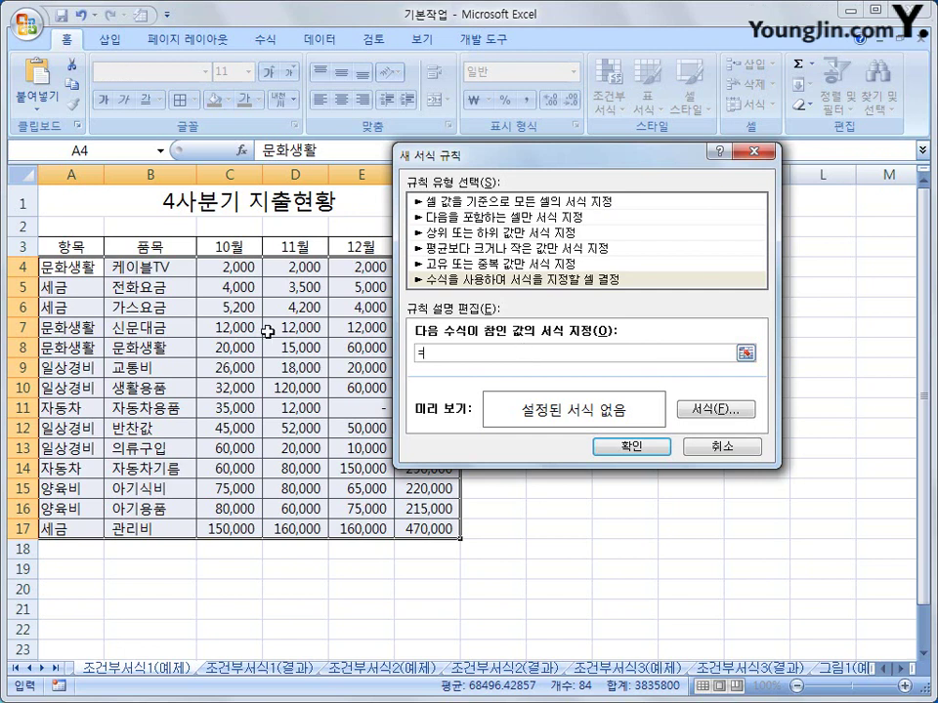
click(76, 267)
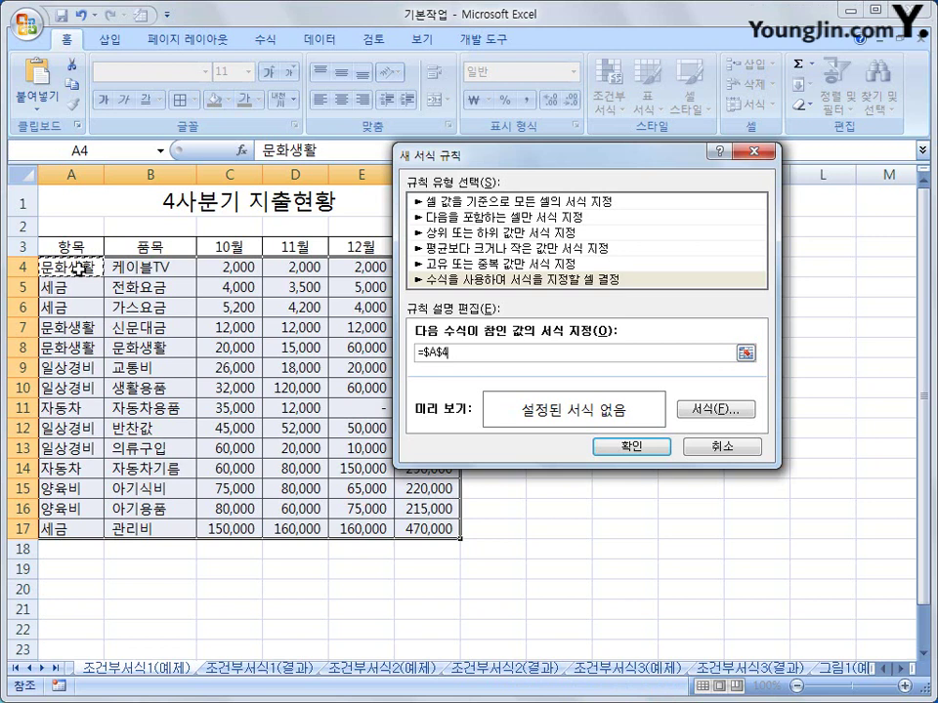
key(F4)
key(F4)
text(=)
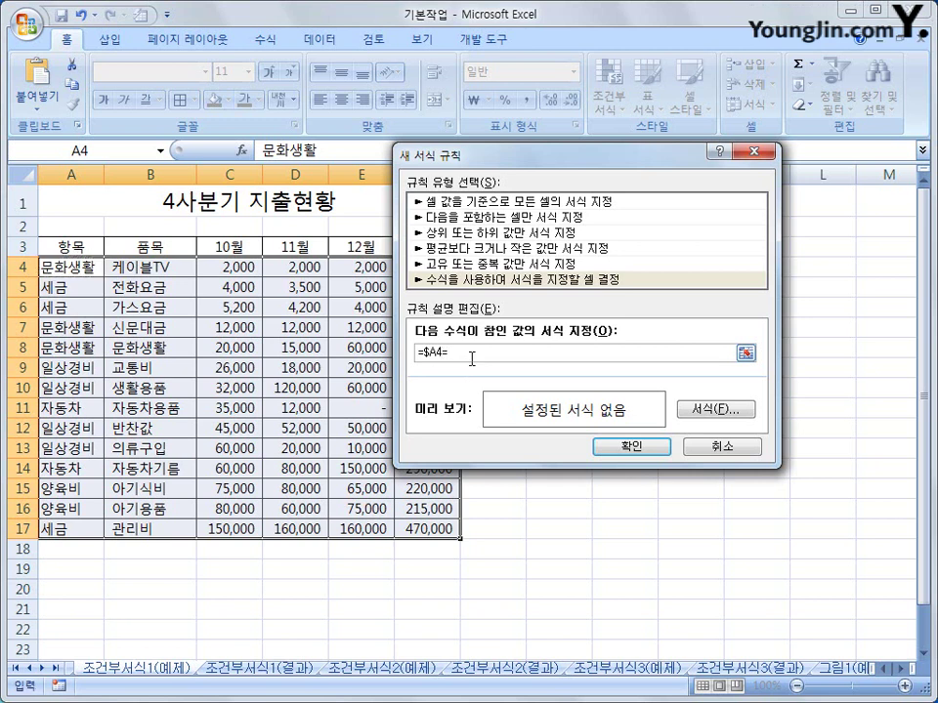
text("문화생활")
Step: Give the 문화생활 rule a bold italic (굵은 기울임꼴) font in standard blue and apply it to the expense table
click(722, 411)
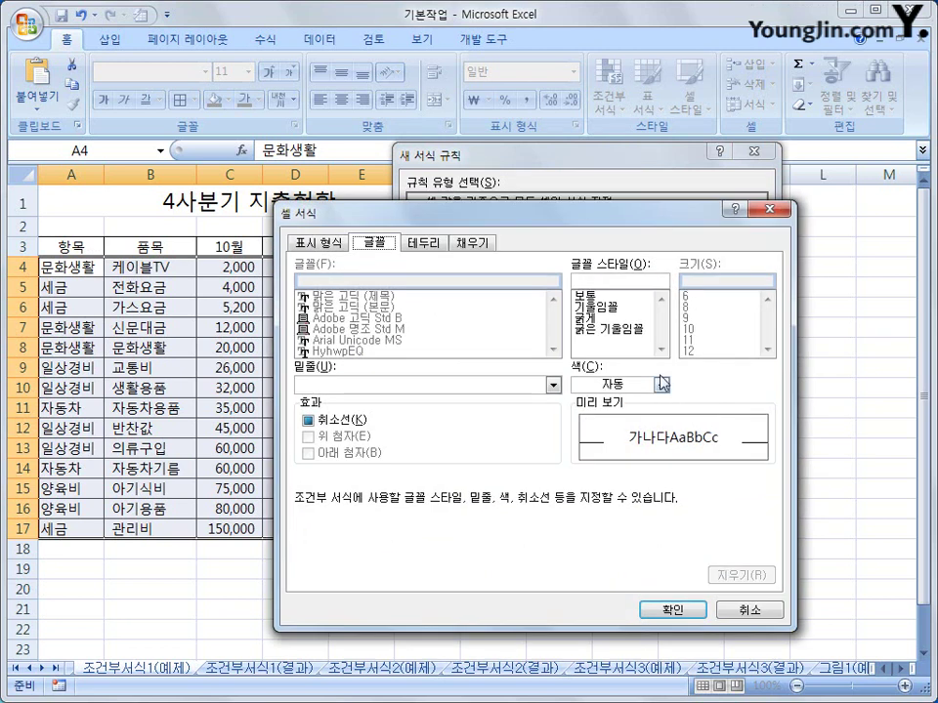
click(633, 330)
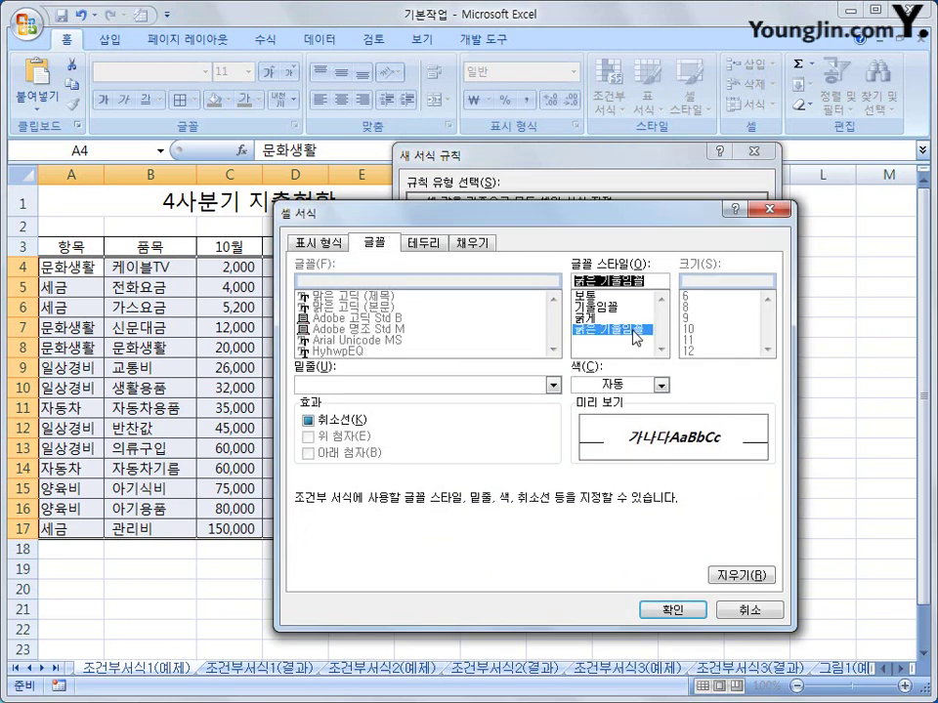
click(661, 385)
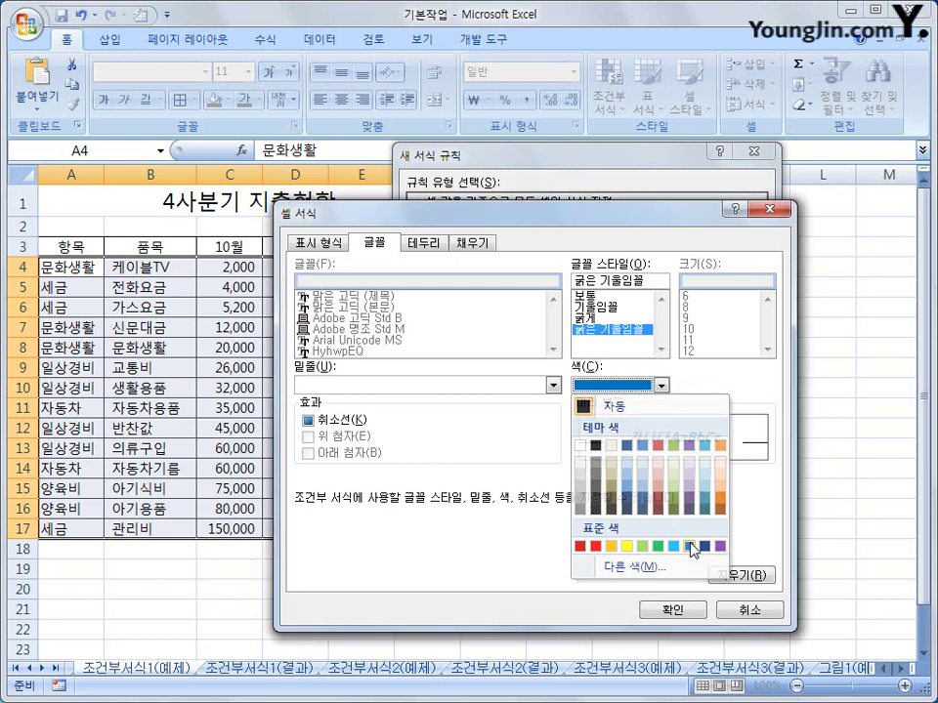
click(691, 547)
click(674, 610)
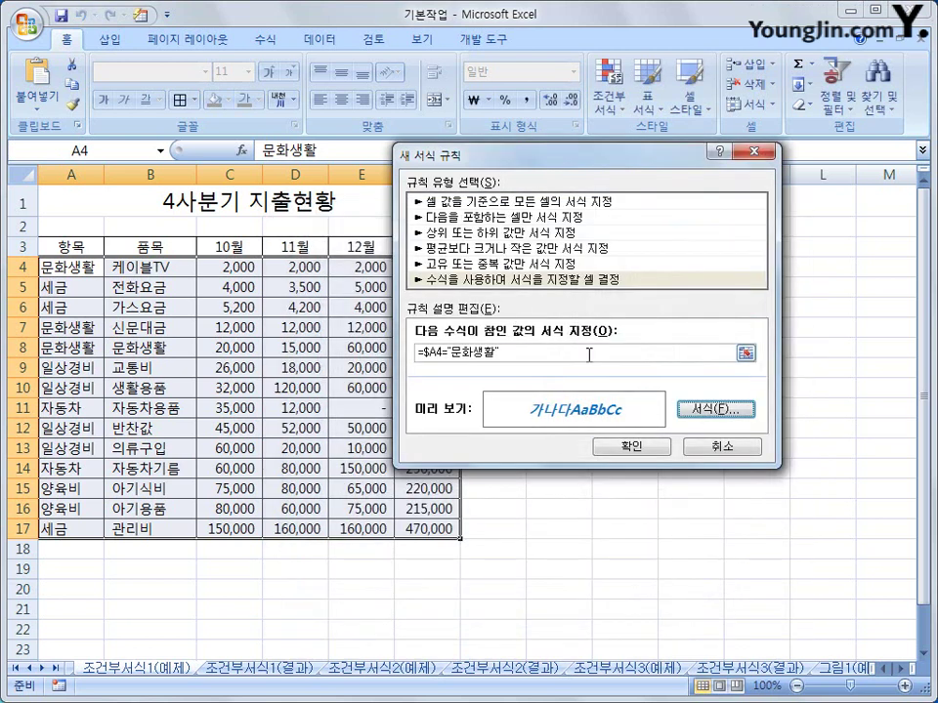
click(630, 449)
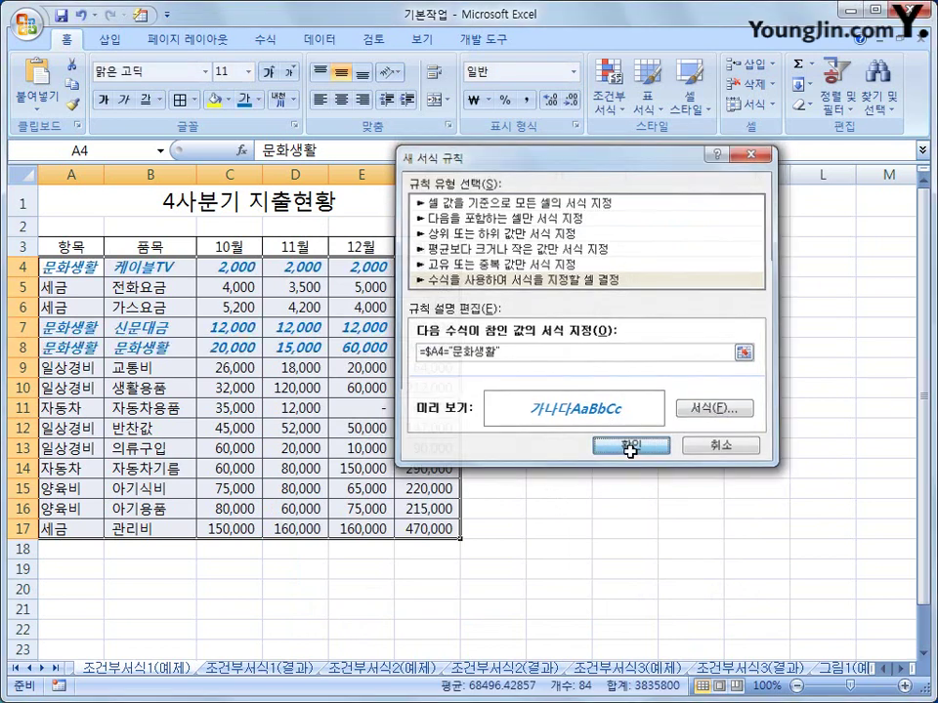
click(623, 533)
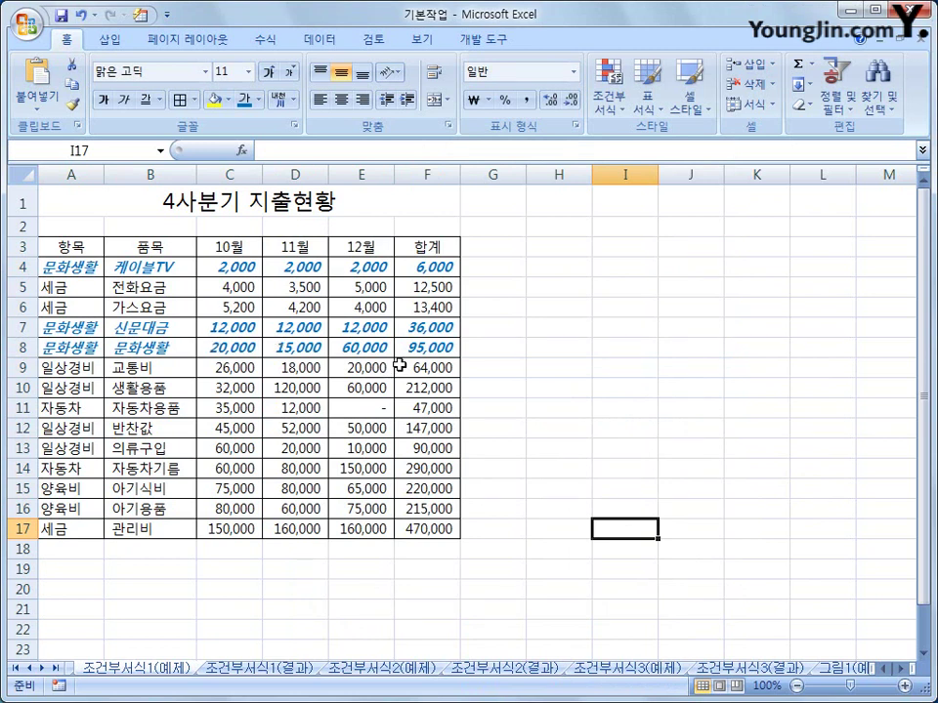
Step: On the 조건부서식2(예제) sheet, start a new formula-based conditional formatting rule for the customer data in A4:H15
click(234, 671)
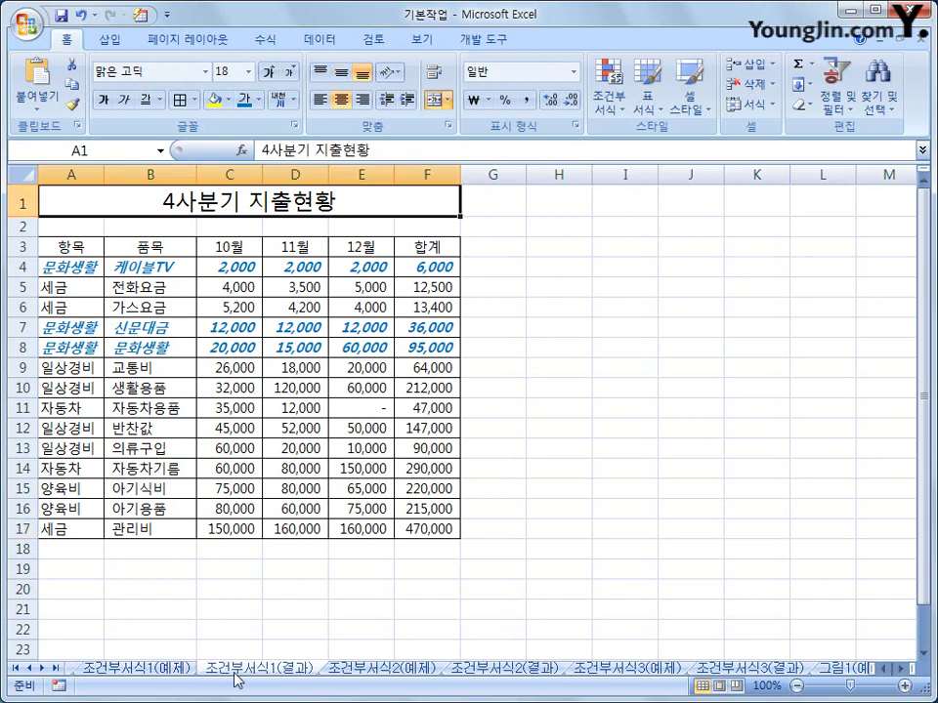
click(352, 673)
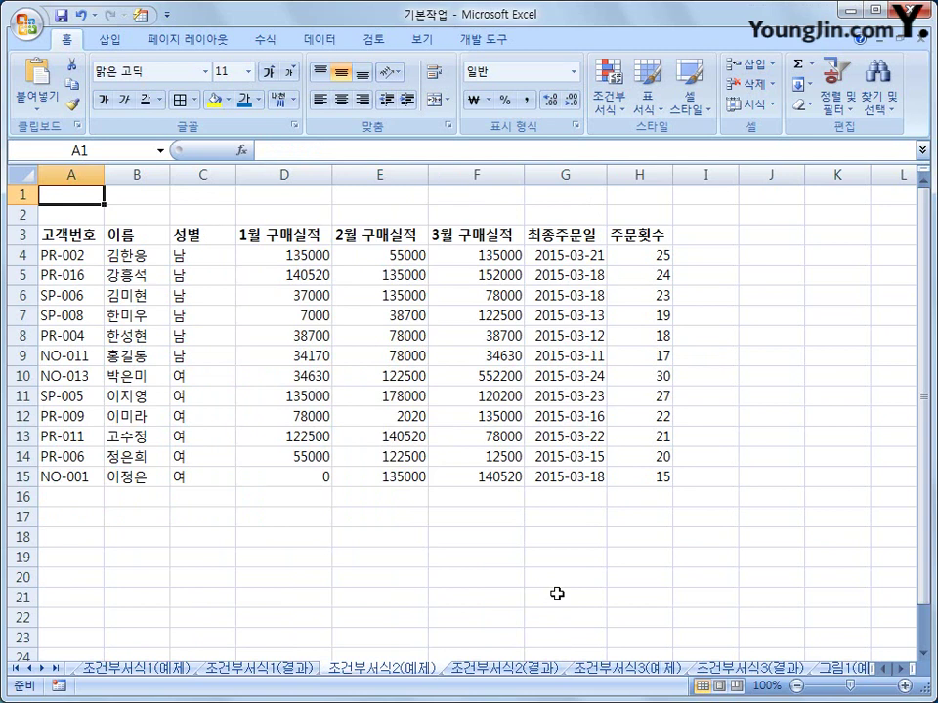
drag(79, 256, 646, 482)
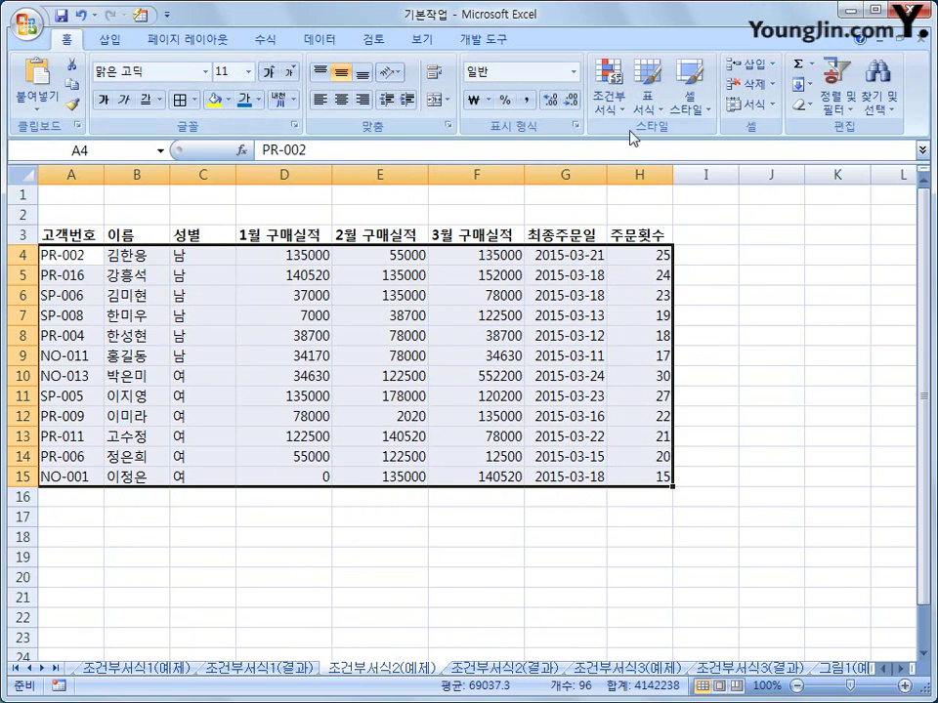
click(609, 107)
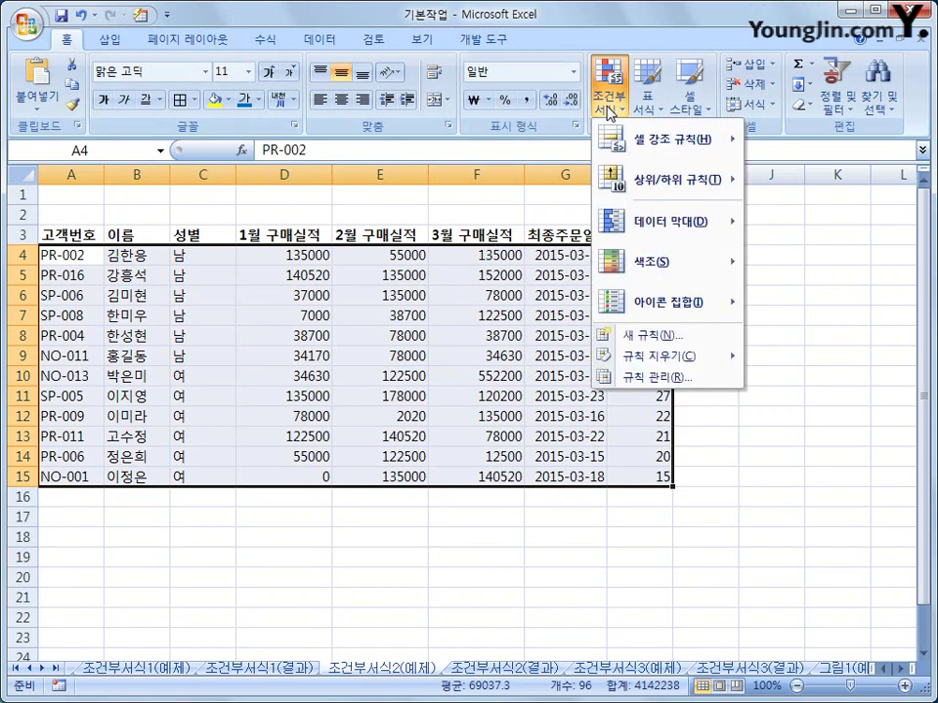
click(668, 339)
drag(553, 137, 562, 224)
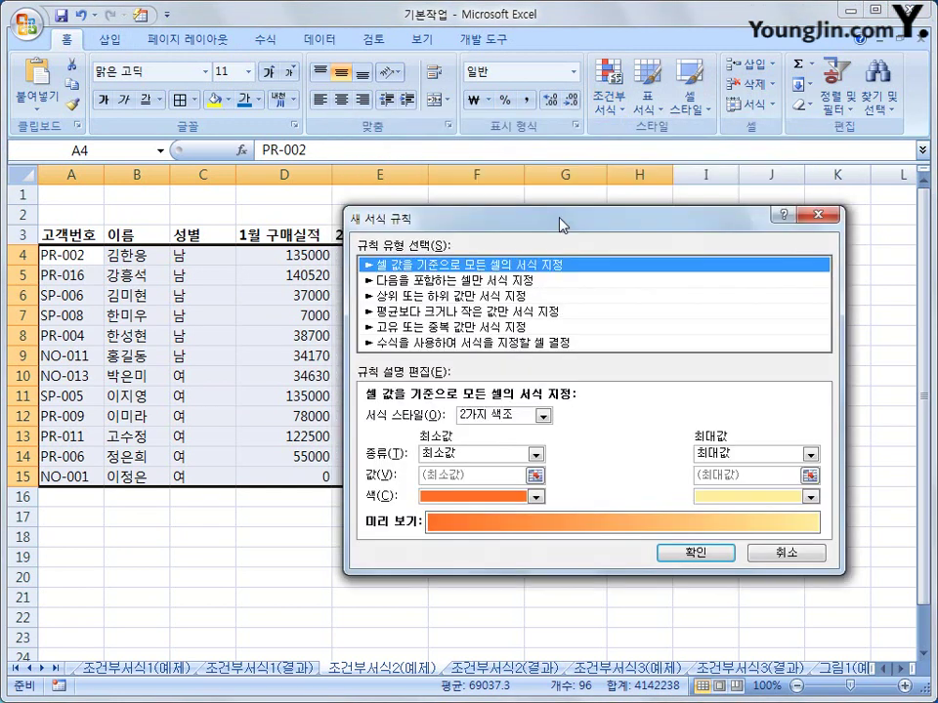
click(469, 342)
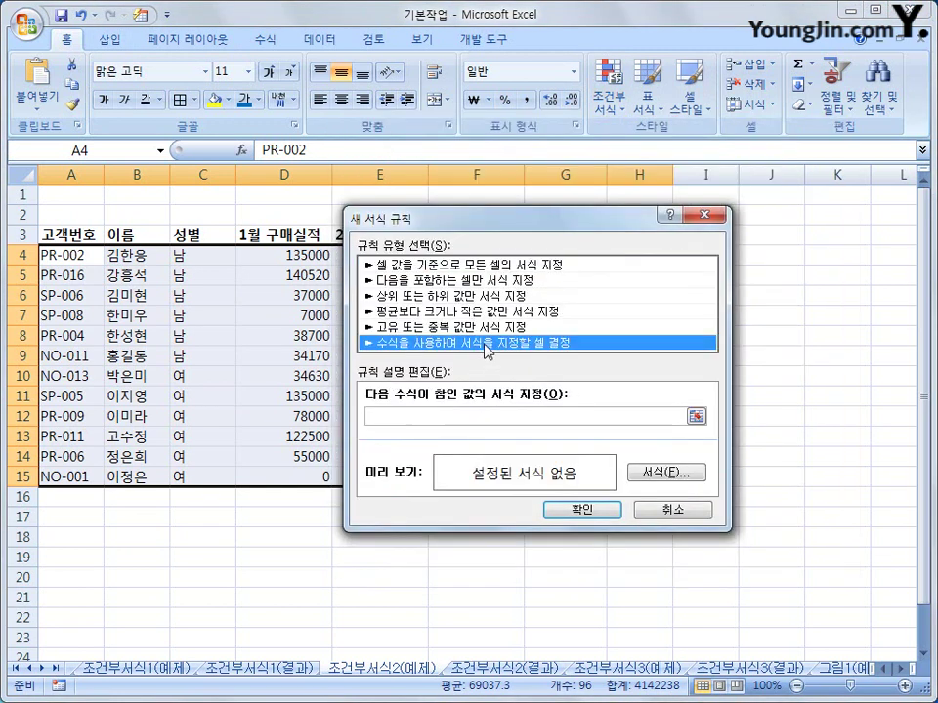
Step: Begin the rule's formula with an AND function whose first condition is $D4>=100000
click(515, 418)
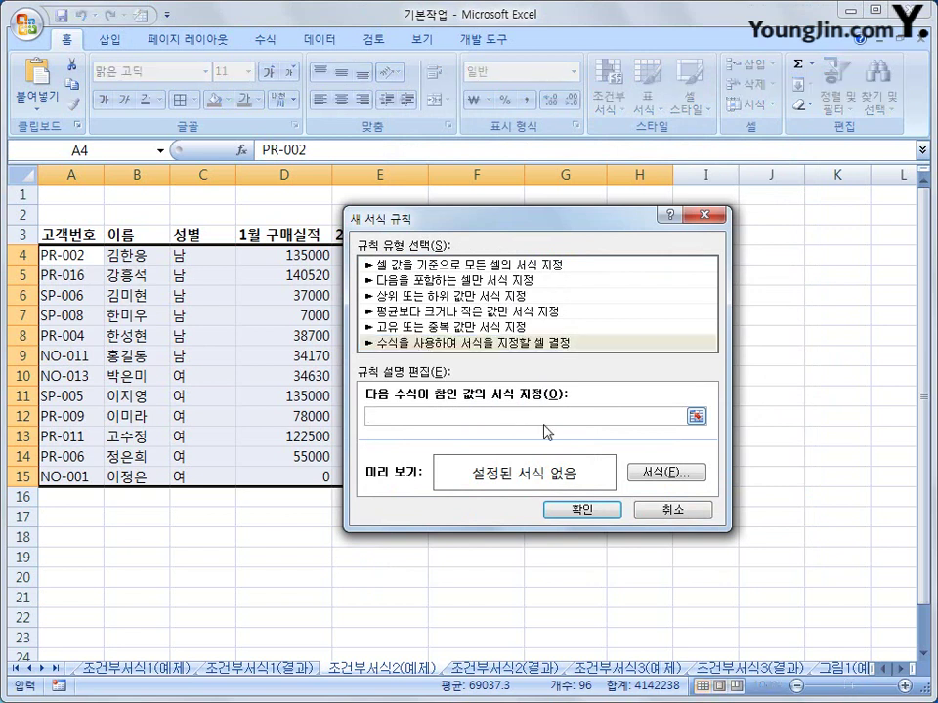
text(ㅋ)
key(BackSpace)
text(=and()
drag(569, 225, 633, 300)
click(296, 264)
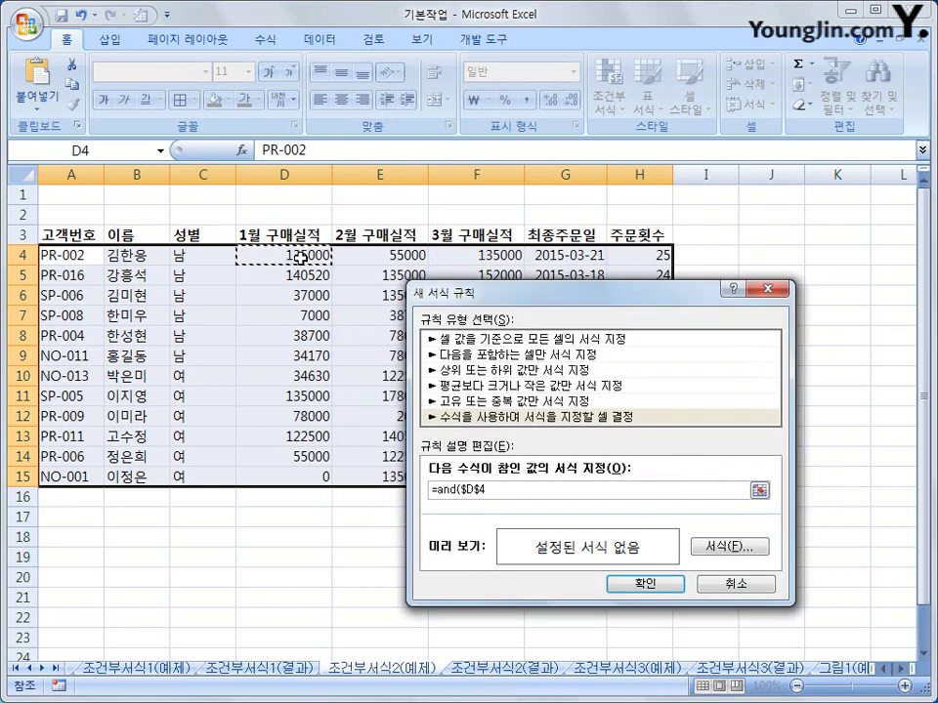
key(F4)
key(F4)
text(>=)
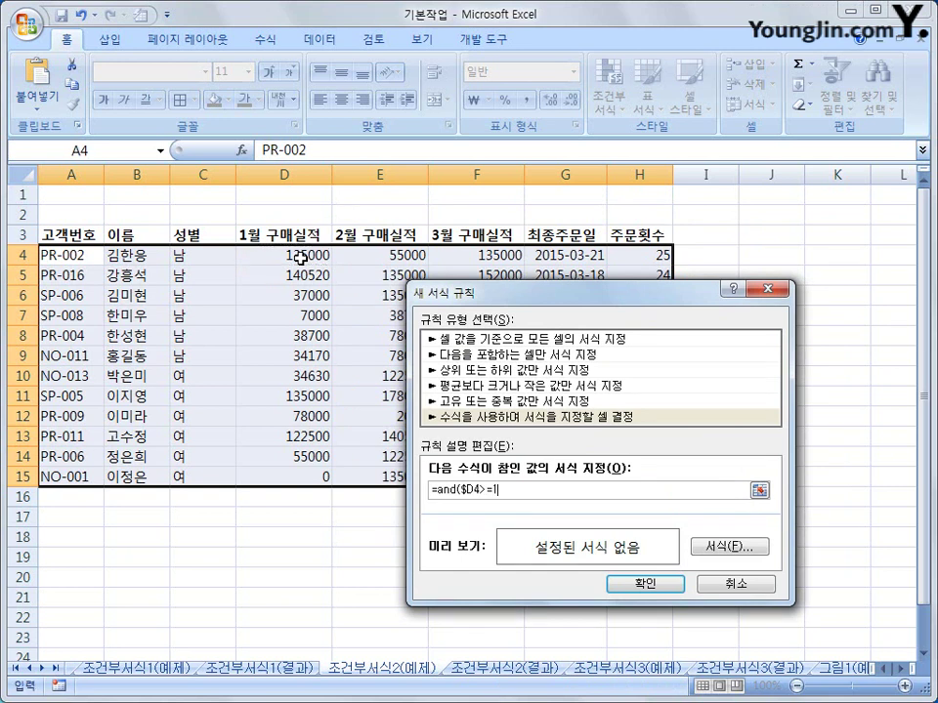
text(100000,)
Step: Add the conditions $E4>=100000 and $F4>=100000 to the AND formula and close its parenthesis
click(363, 252)
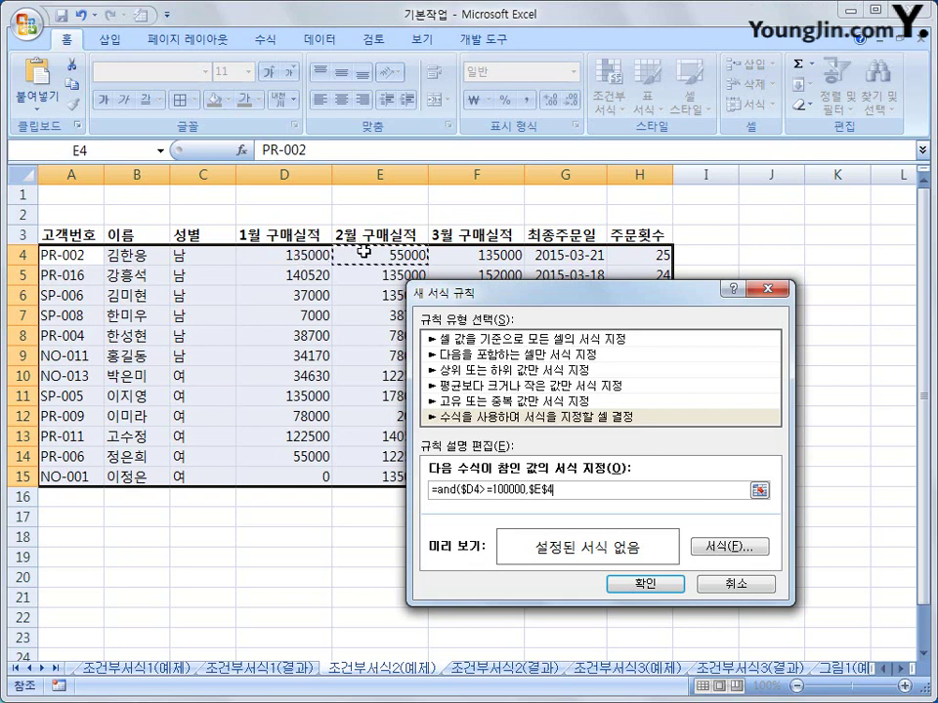
key(F4)
key(F4)
text(>=1000)
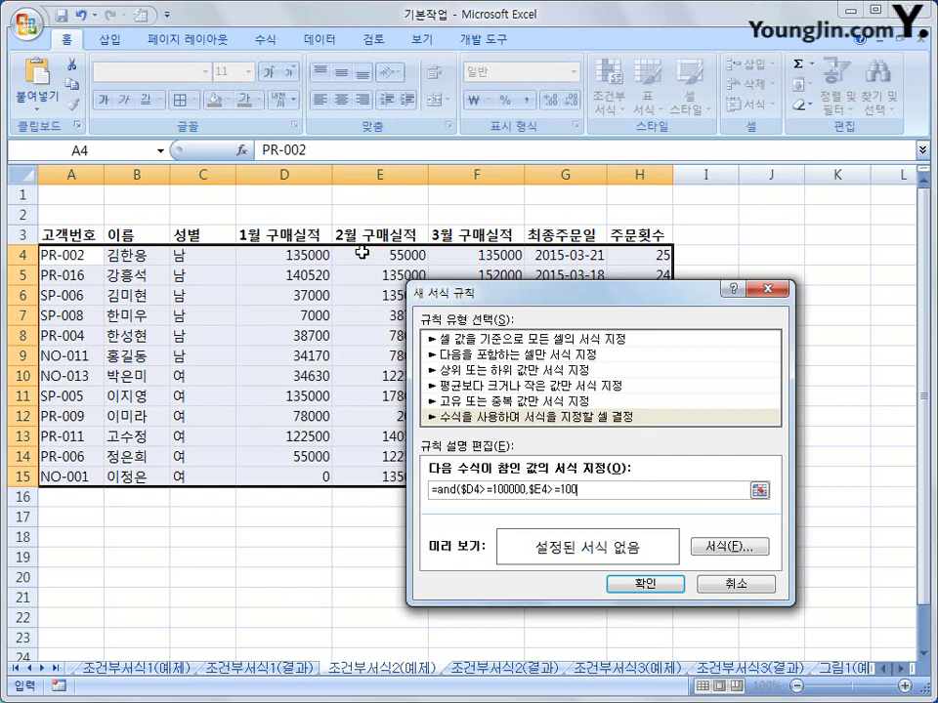
text(00,)
click(456, 256)
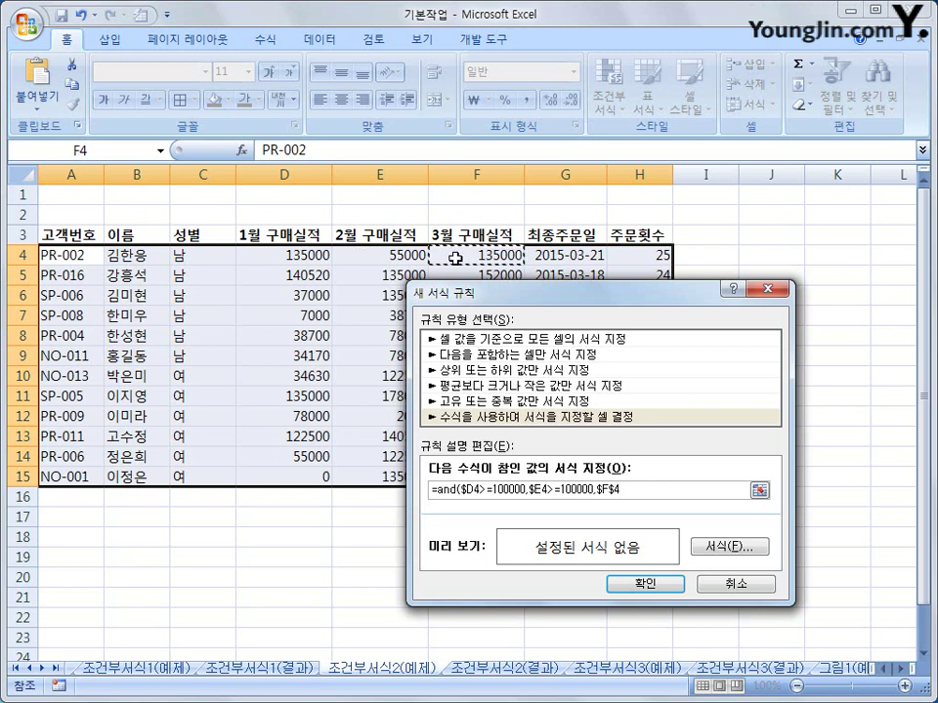
key(F4)
key(F4)
text(>=100000)
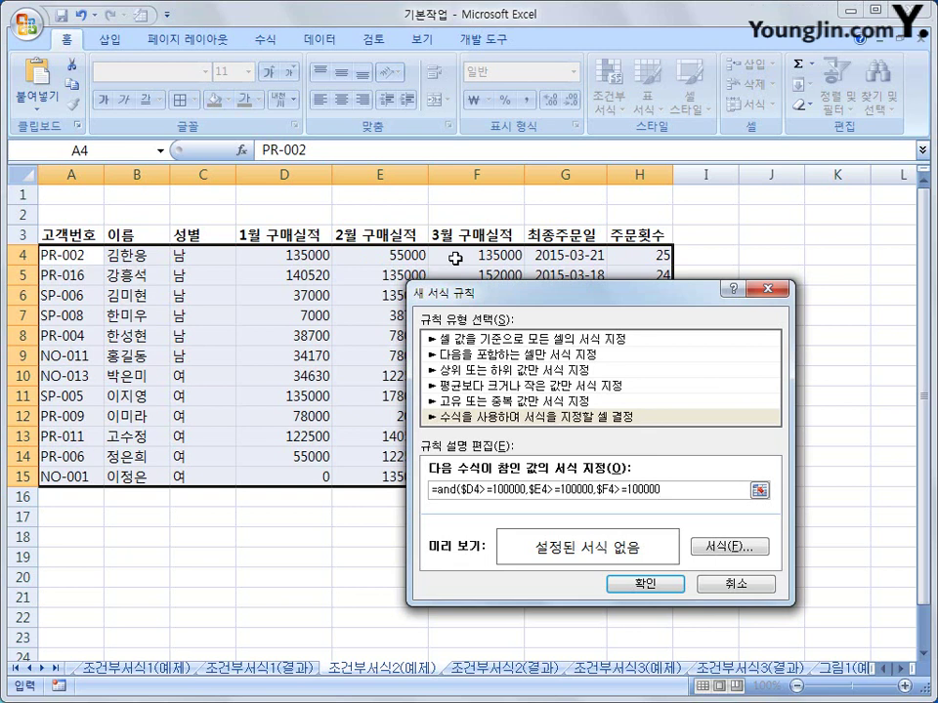
text())
Step: Give the purchase rule a bold (굵게) font in standard green and apply it to the customer data
click(748, 547)
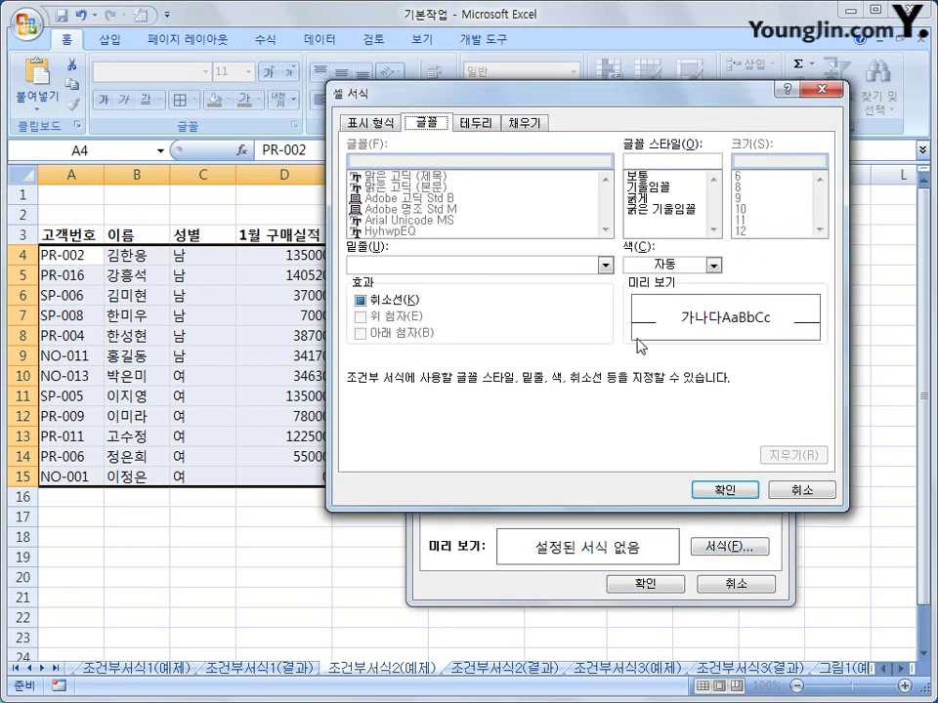
click(650, 201)
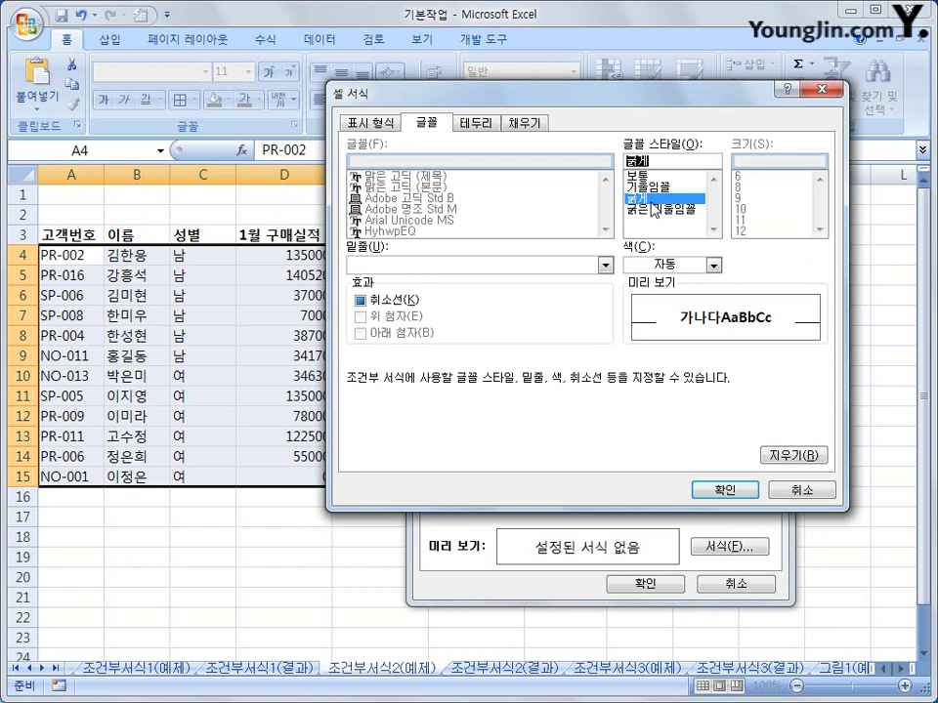
click(714, 265)
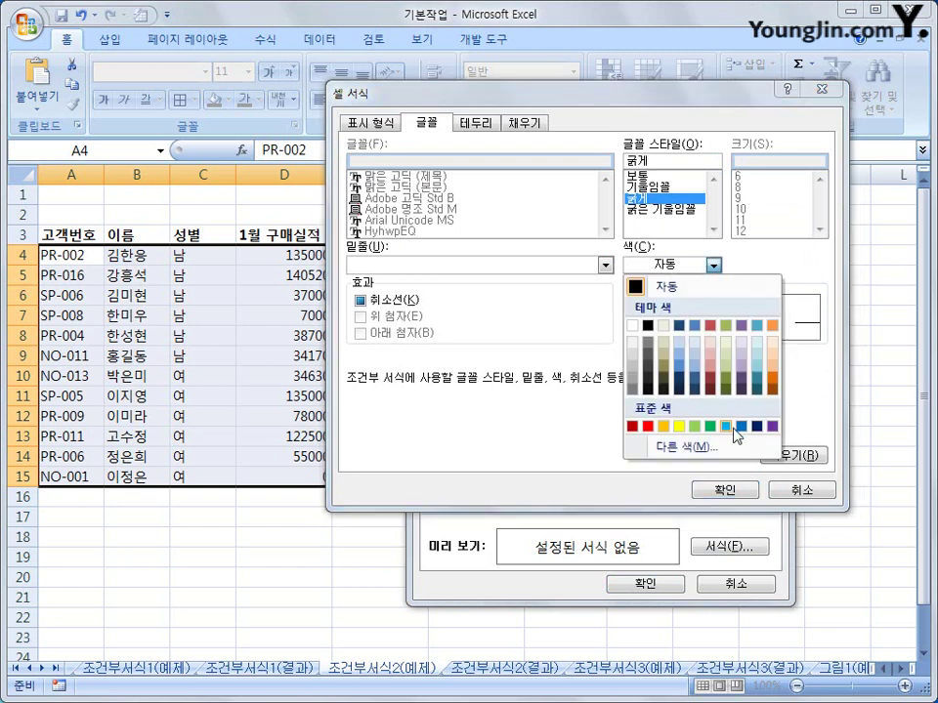
click(711, 427)
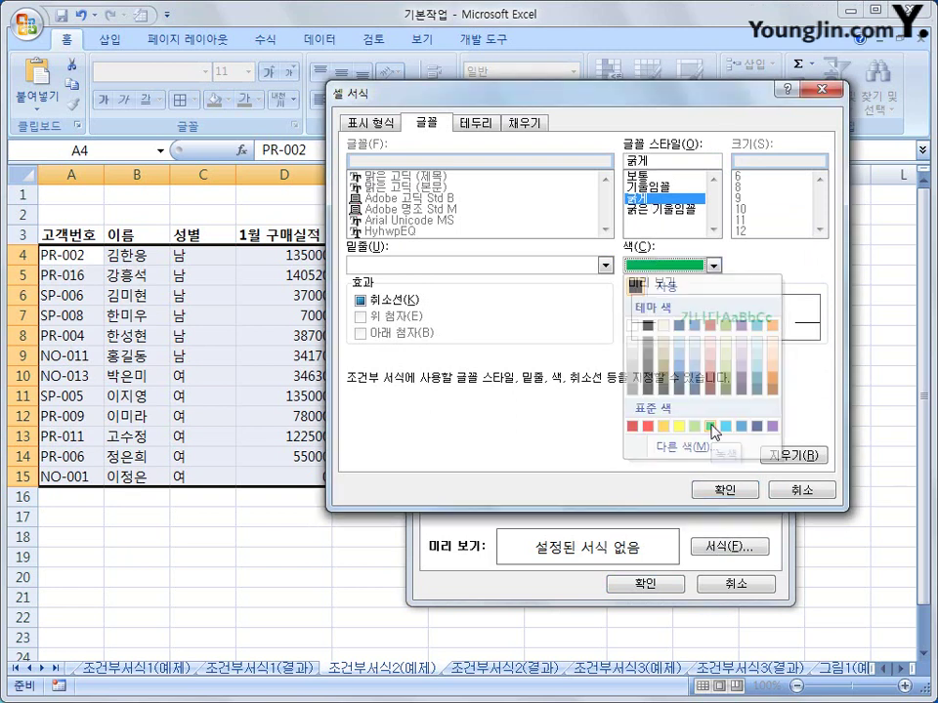
click(722, 490)
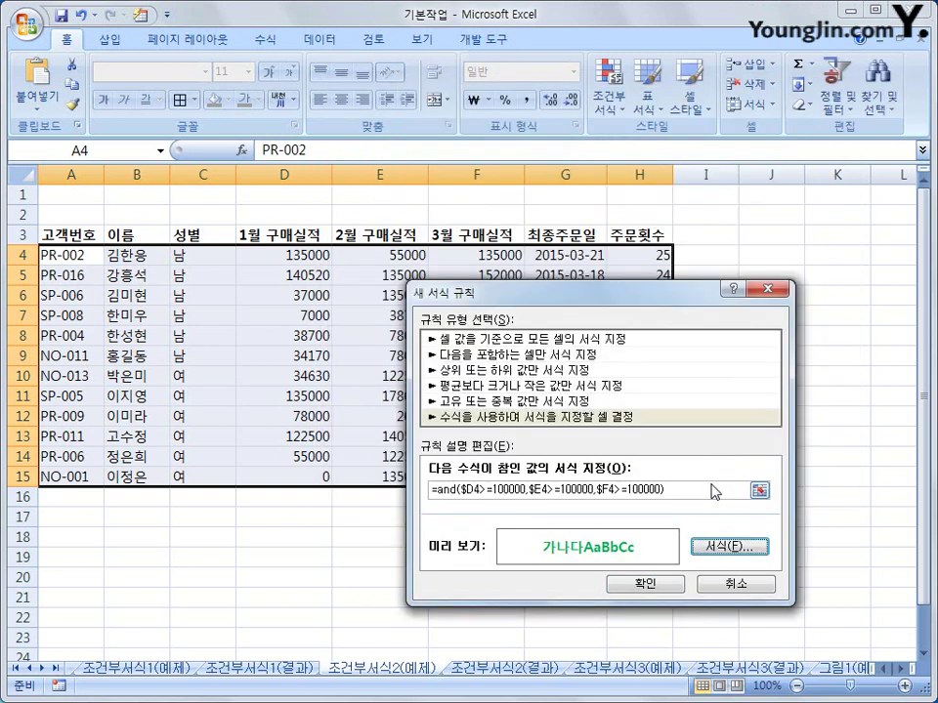
click(653, 590)
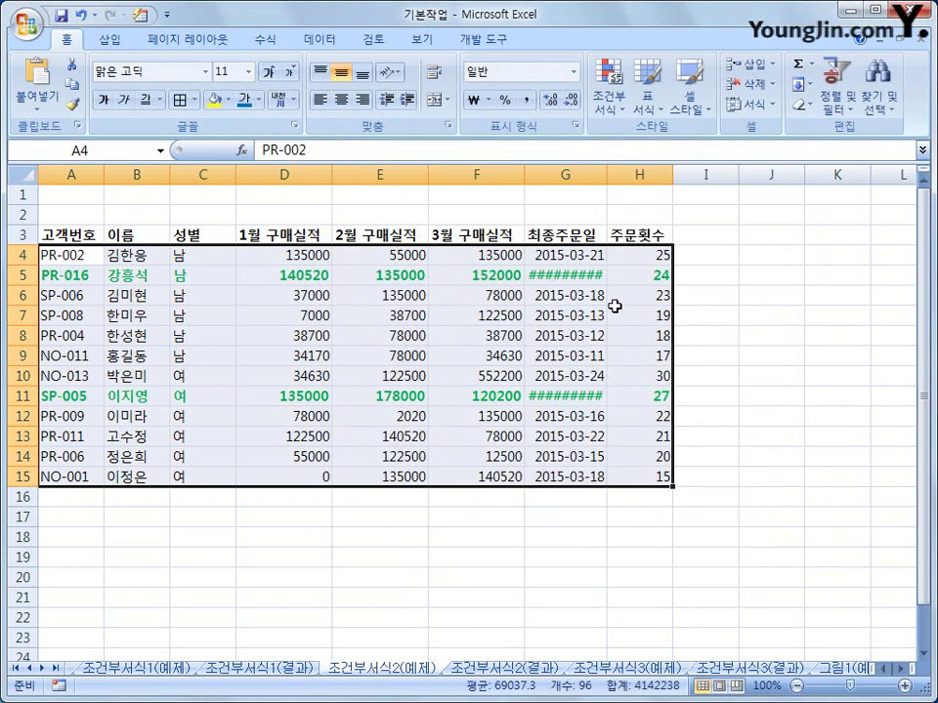
Step: Widen the 최종주문일 column G slightly to fit the bold dates, and view the 조건부서식2(결과) sheet for comparison
drag(606, 174, 615, 172)
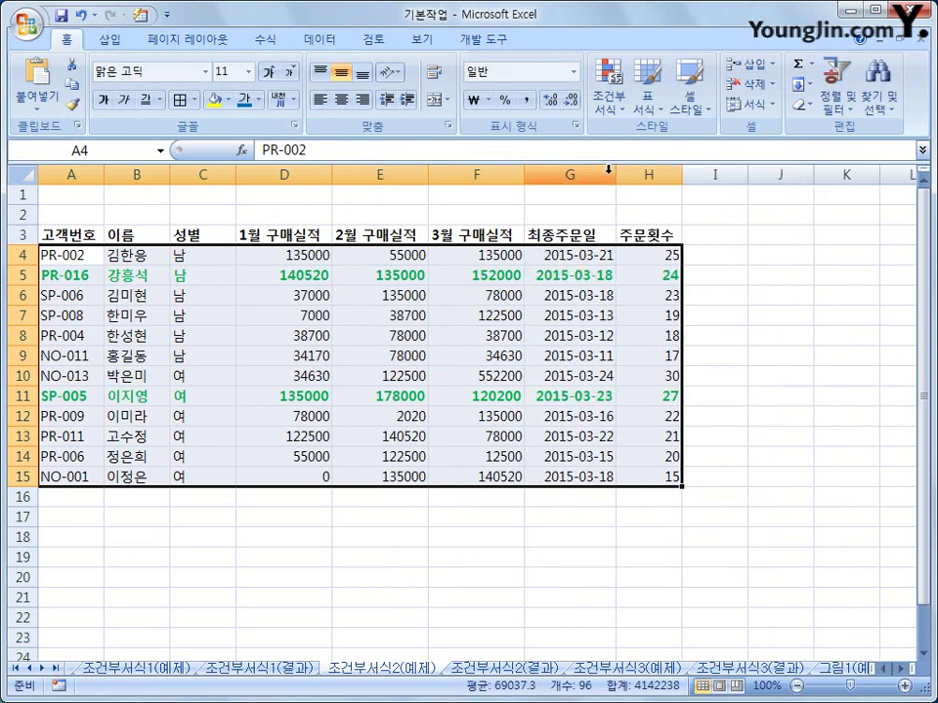
click(703, 541)
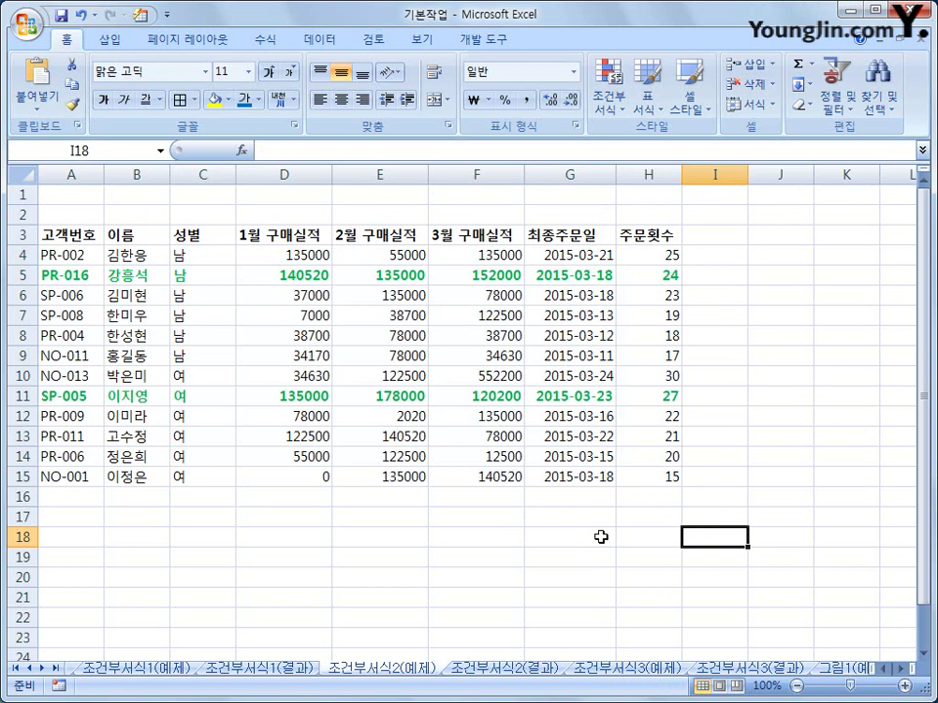
click(535, 672)
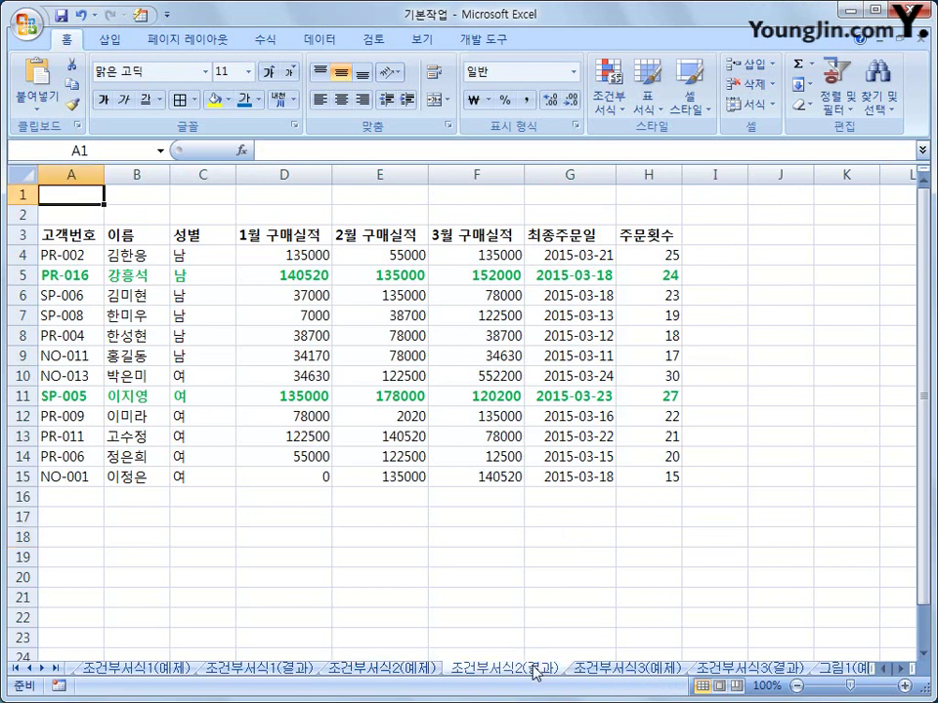
Step: On the 조건부서식3(예제) sheet, start a new formula-based conditional formatting rule for the employee data in A4:G18
click(626, 670)
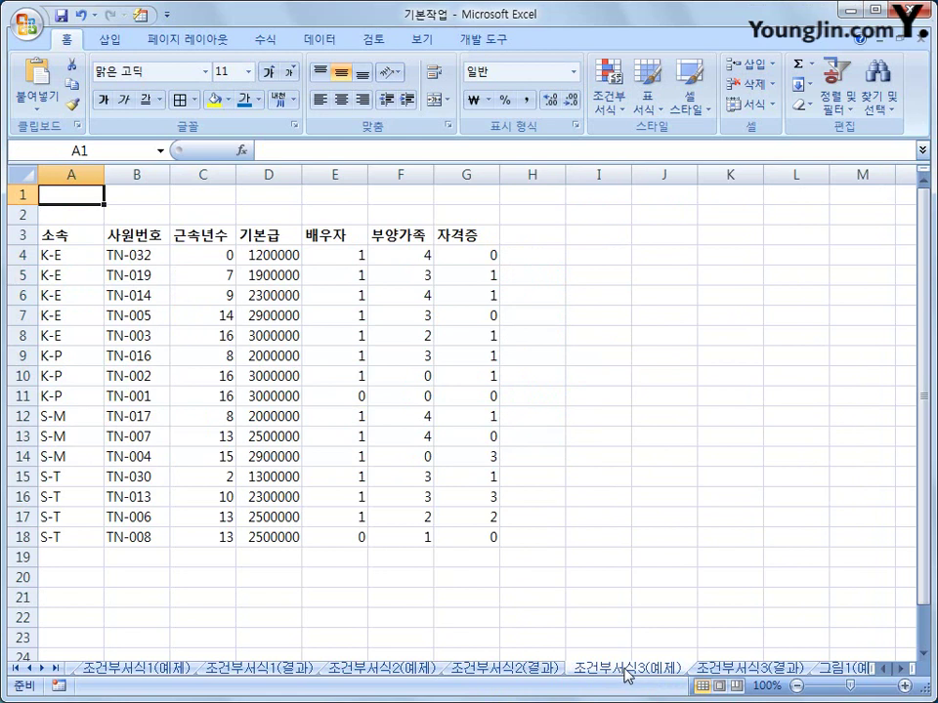
drag(73, 255, 465, 531)
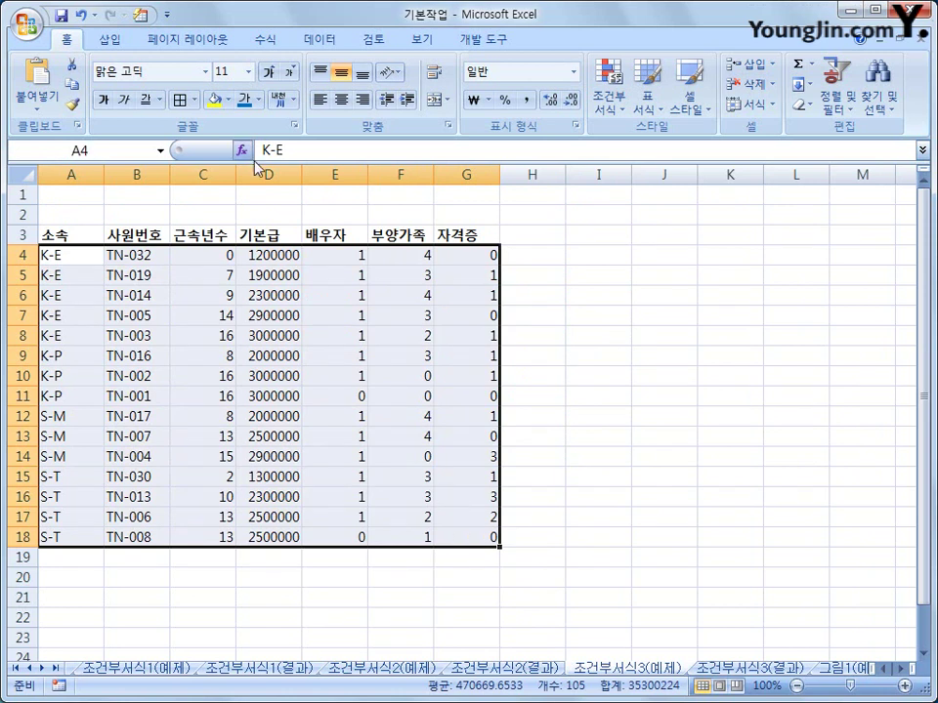
click(606, 107)
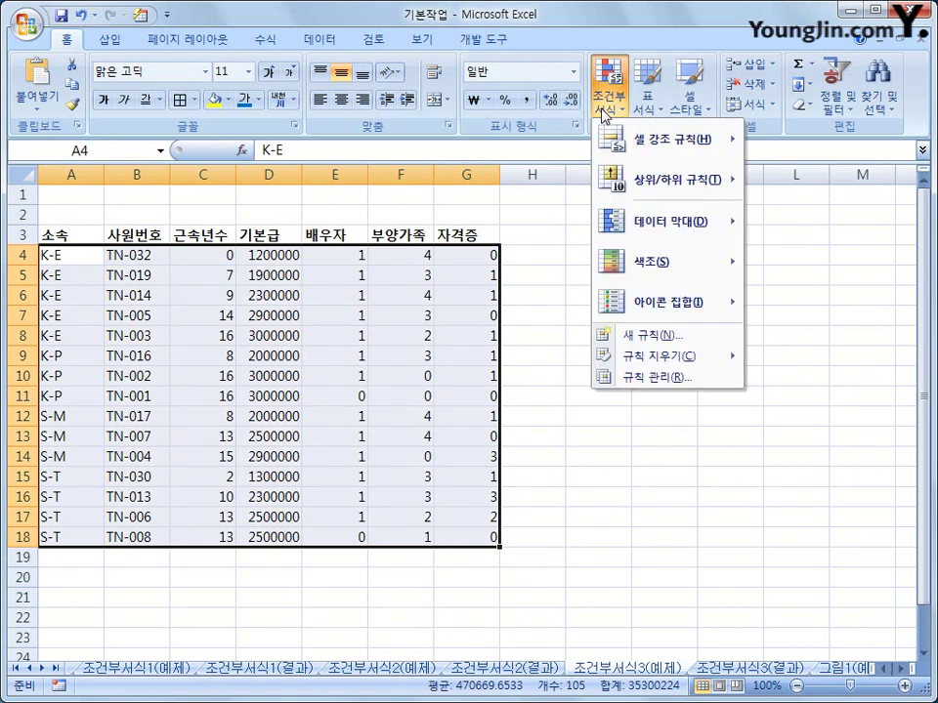
click(636, 337)
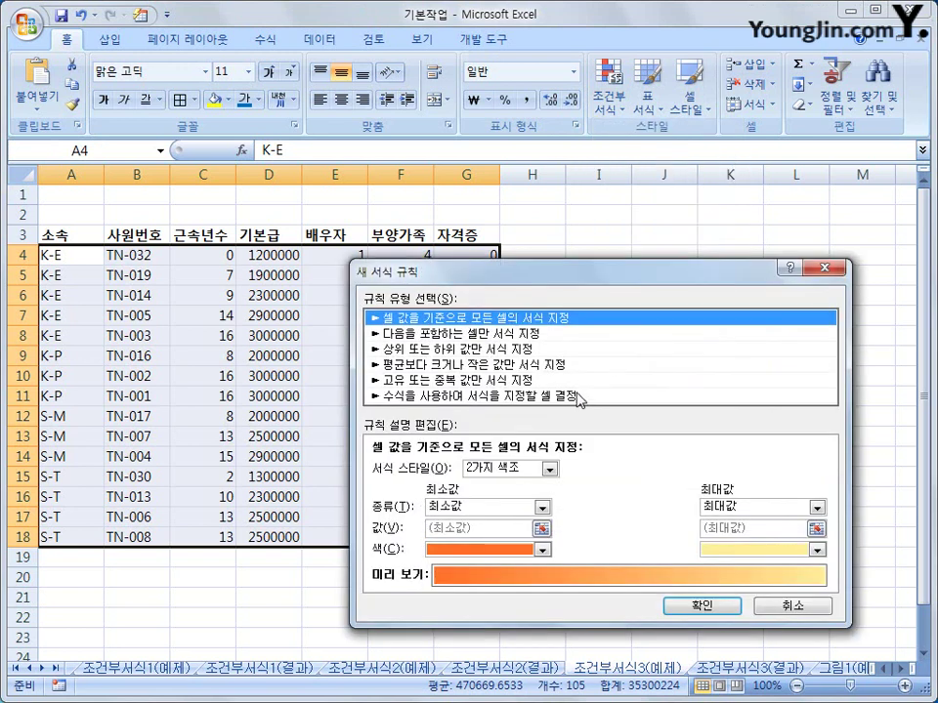
click(522, 395)
drag(564, 279, 710, 186)
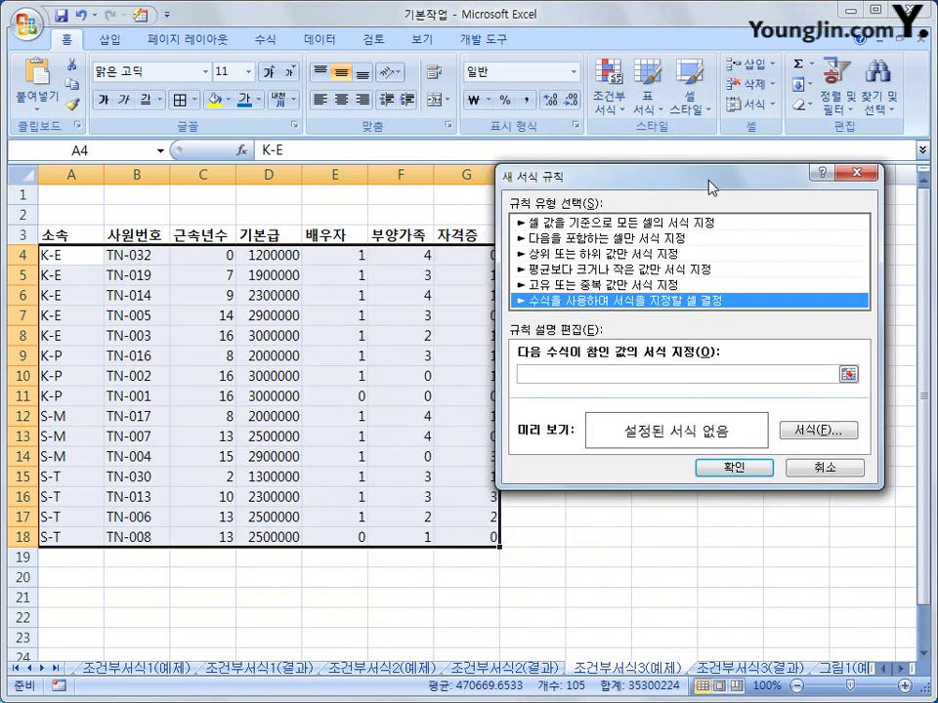
Step: Begin the rule's formula with an AND function whose first condition is $C4>=10
click(564, 375)
text(ㅋ)
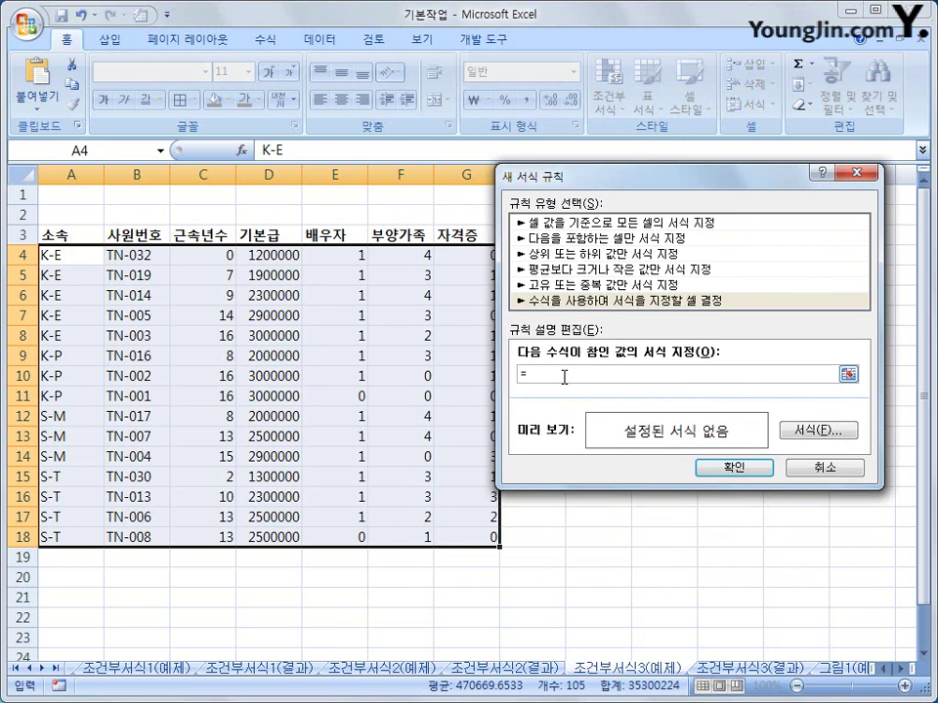
text(and()
click(206, 257)
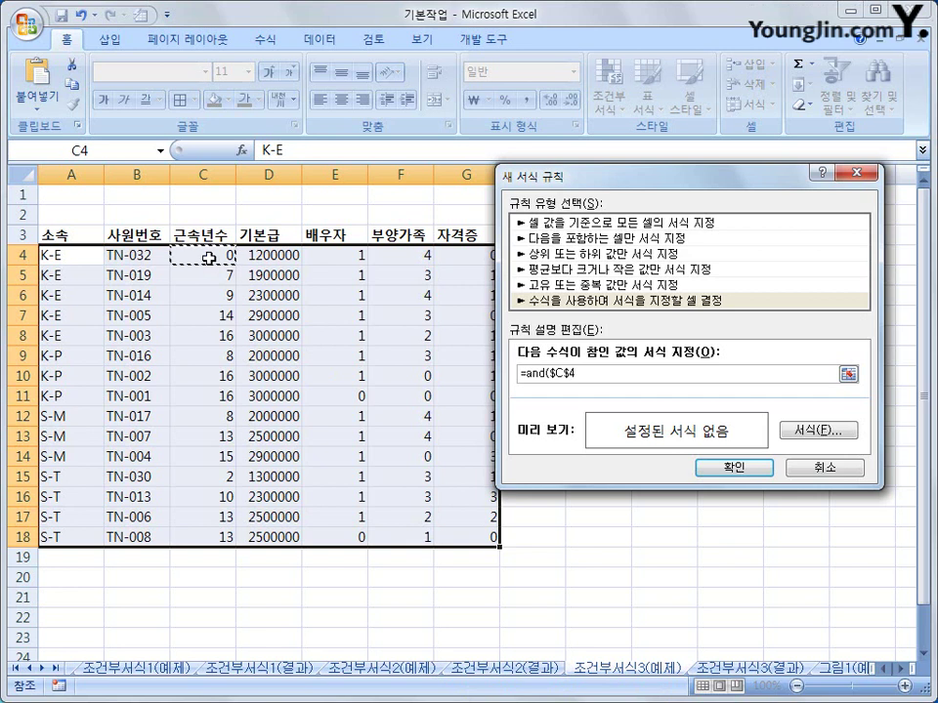
key(F4)
key(F4)
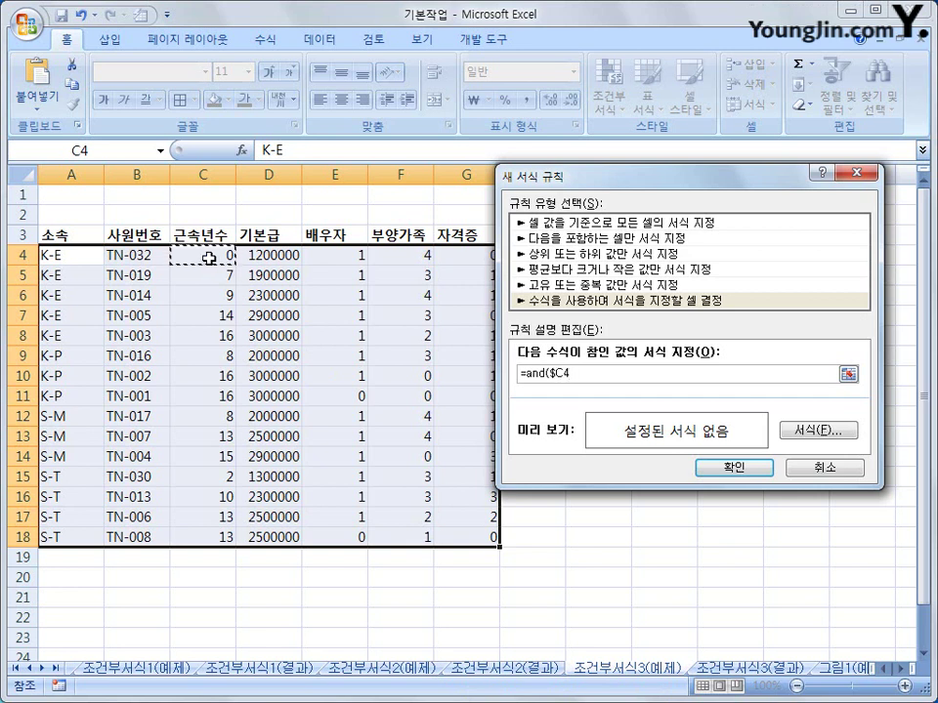
text(>1)
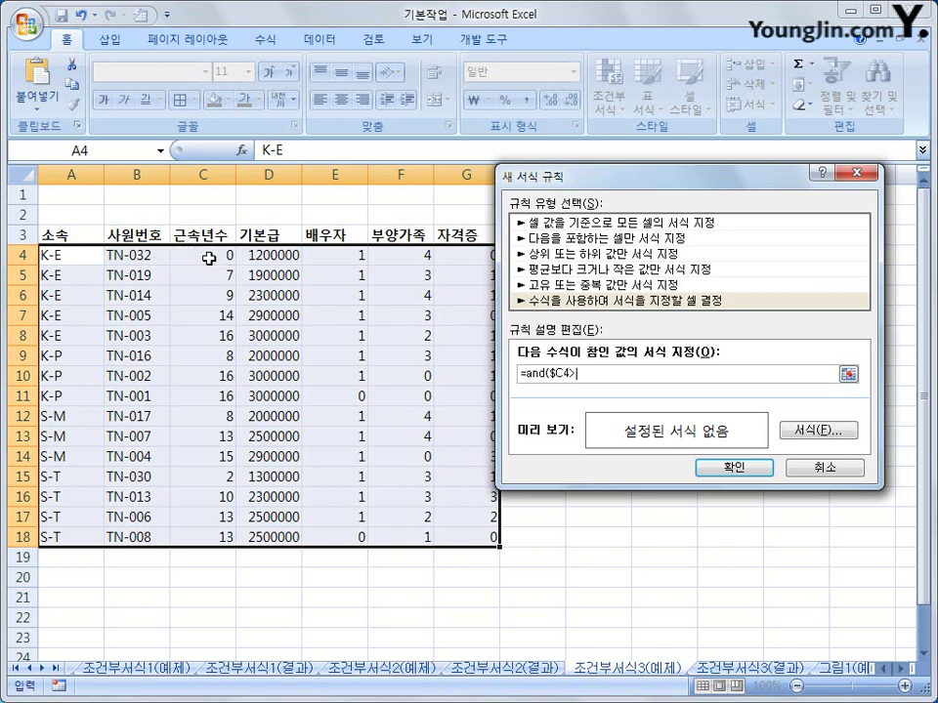
text(=)
key(BackSpace)
key(BackSpace)
text(=10,)
Step: Add the condition $G4=0 to the AND formula and close its parenthesis
click(442, 252)
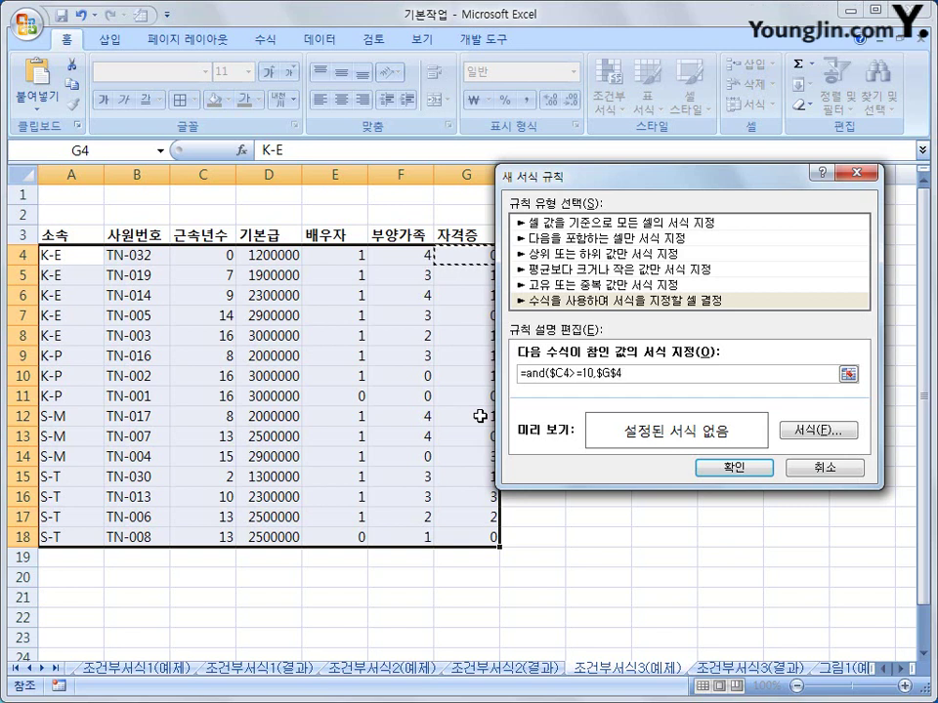
key(F4)
key(F4)
text(=0)
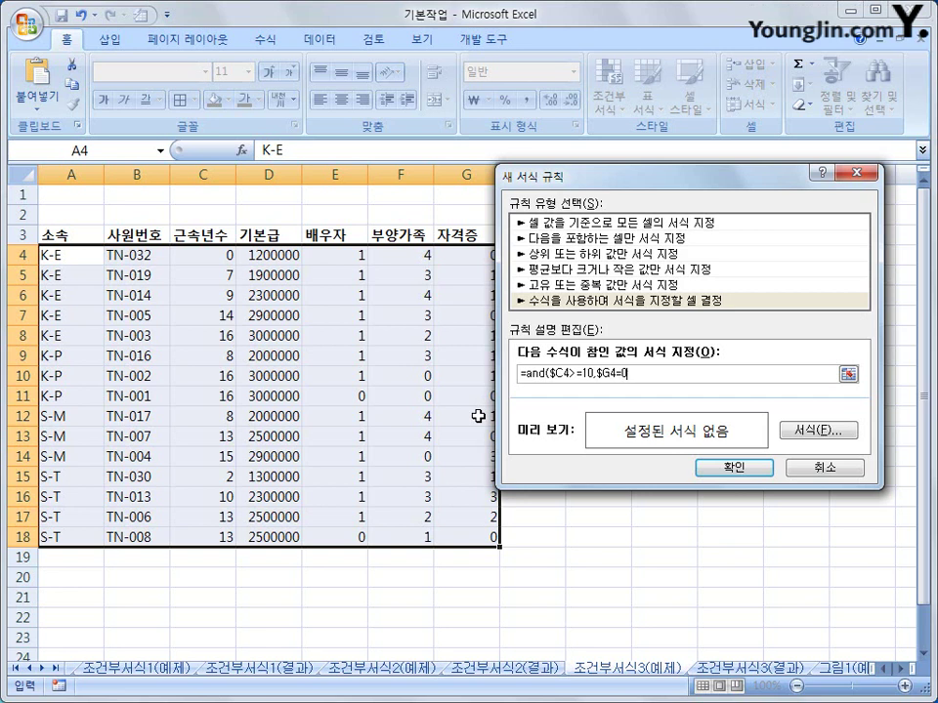
text())
Step: Give the rule a double underline (이중 실선) and italic (기울임꼴) font style, and apply it to the employee data
click(799, 431)
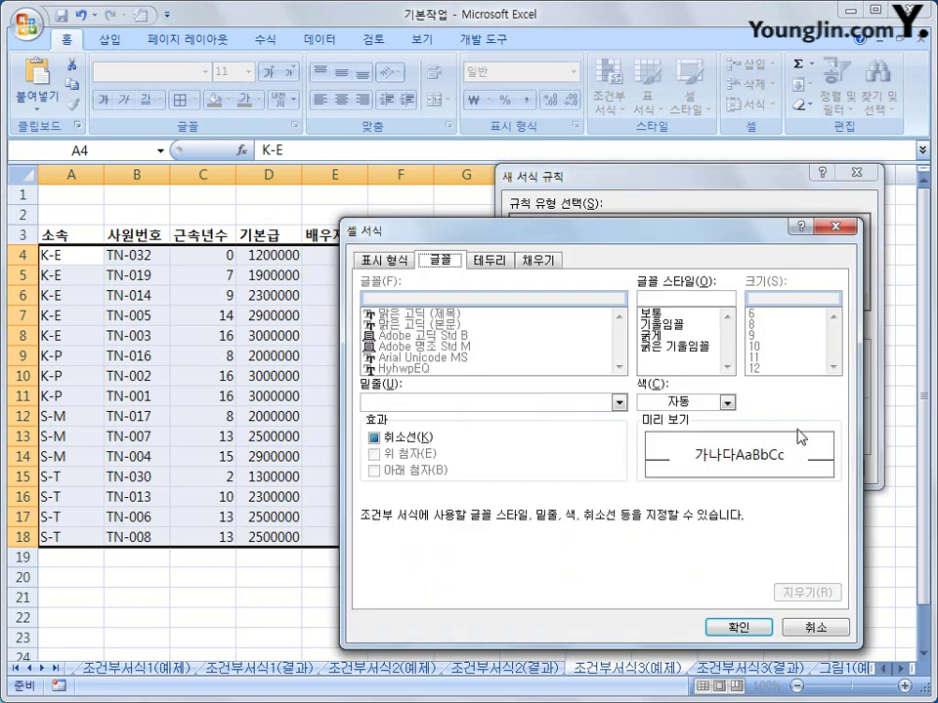
click(600, 402)
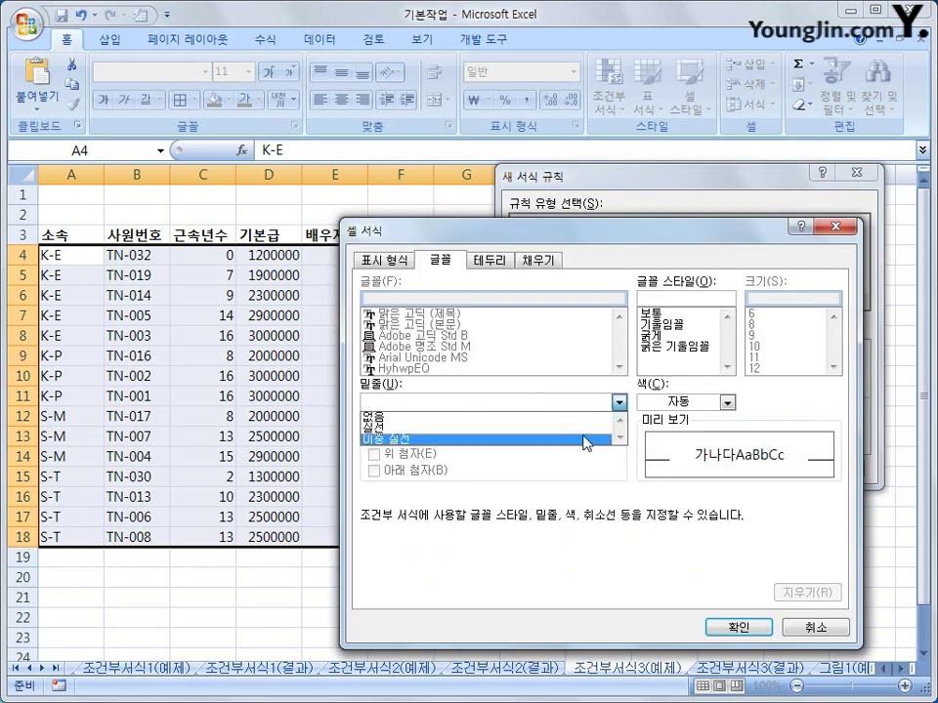
click(585, 441)
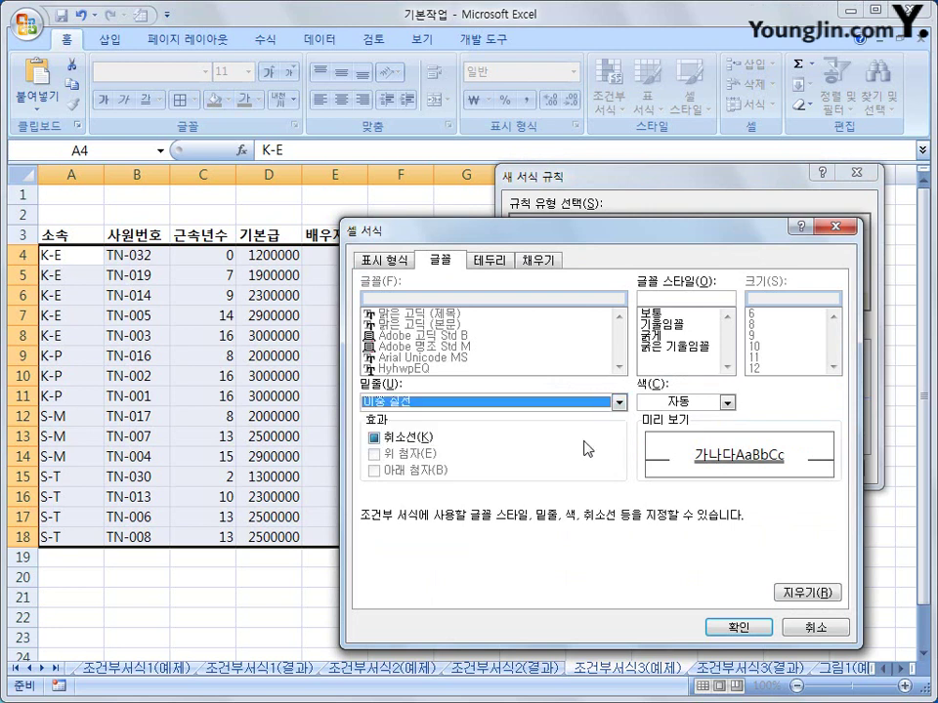
click(663, 325)
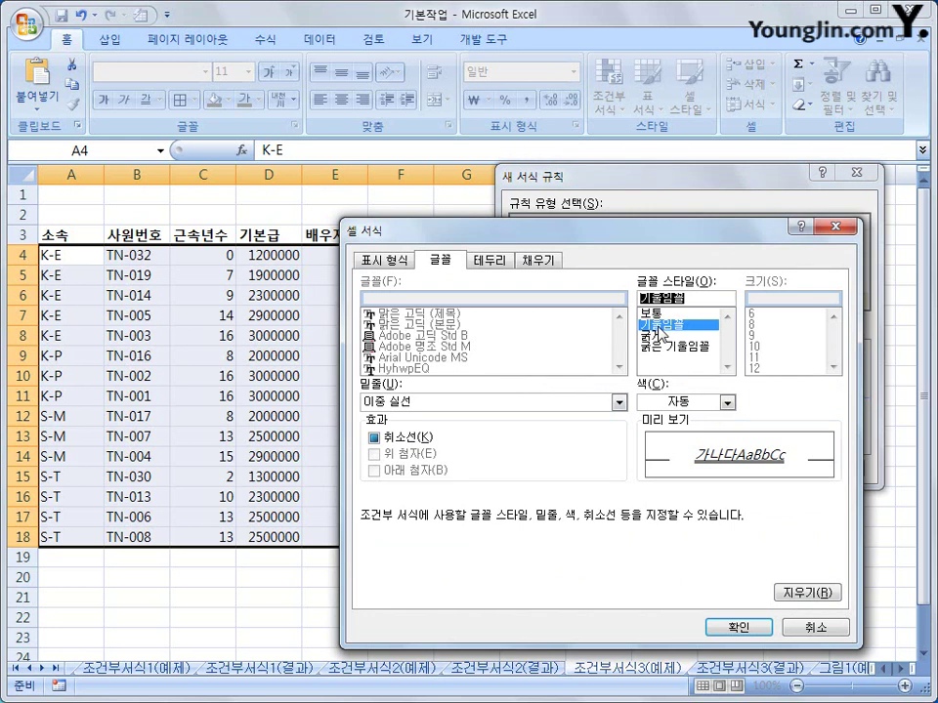
click(735, 627)
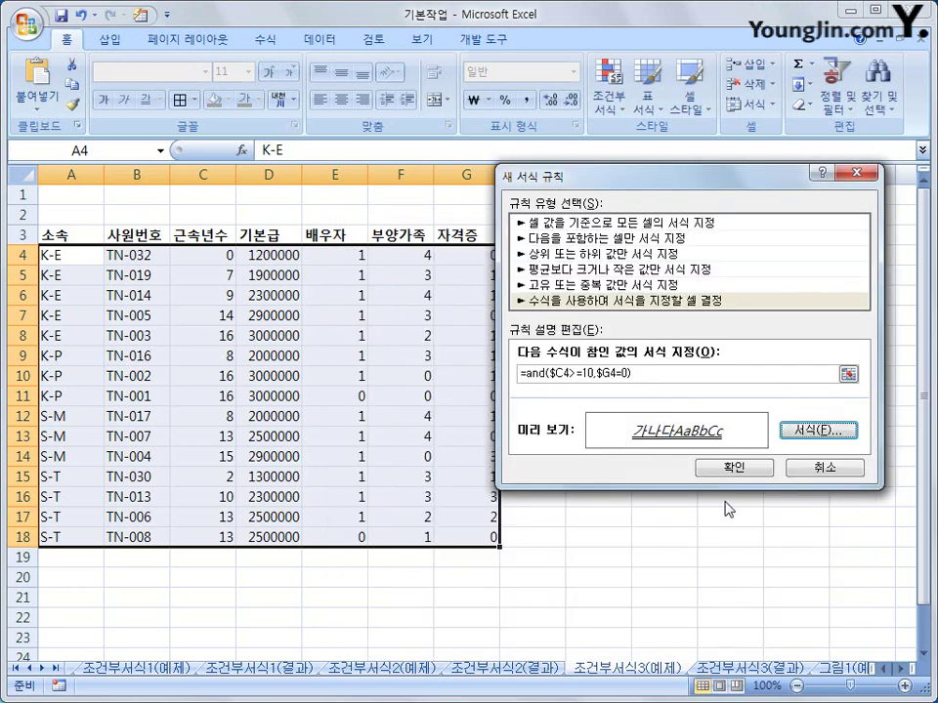
click(729, 469)
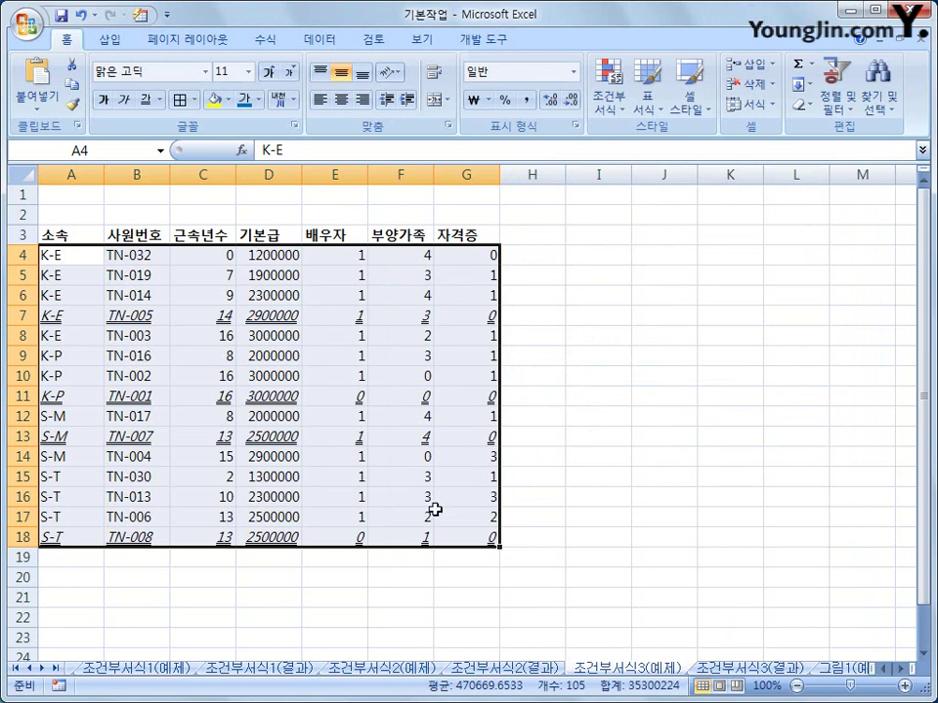
click(463, 539)
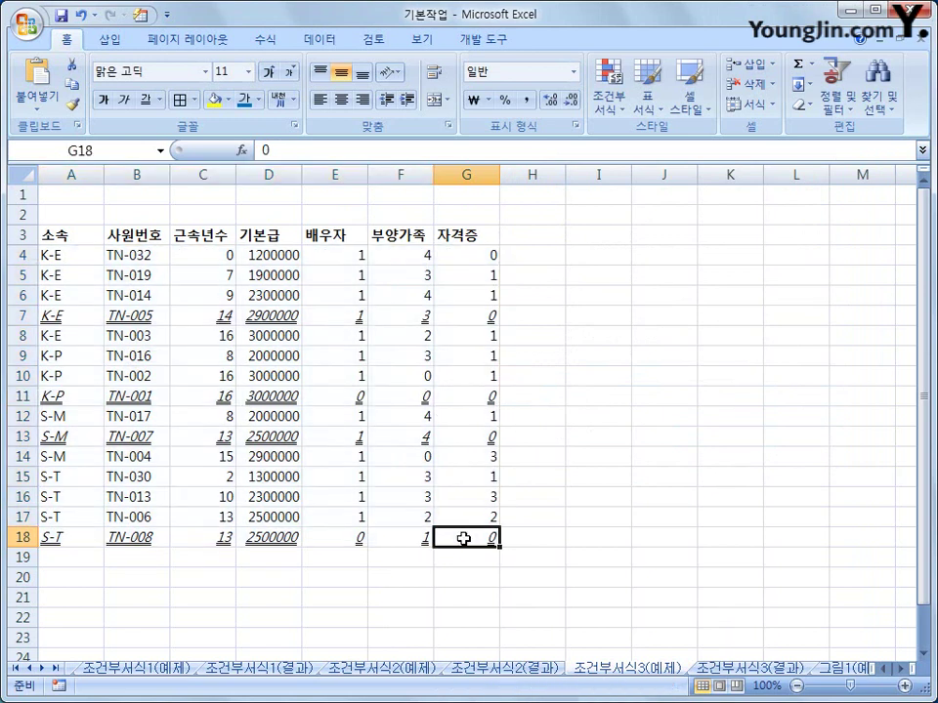